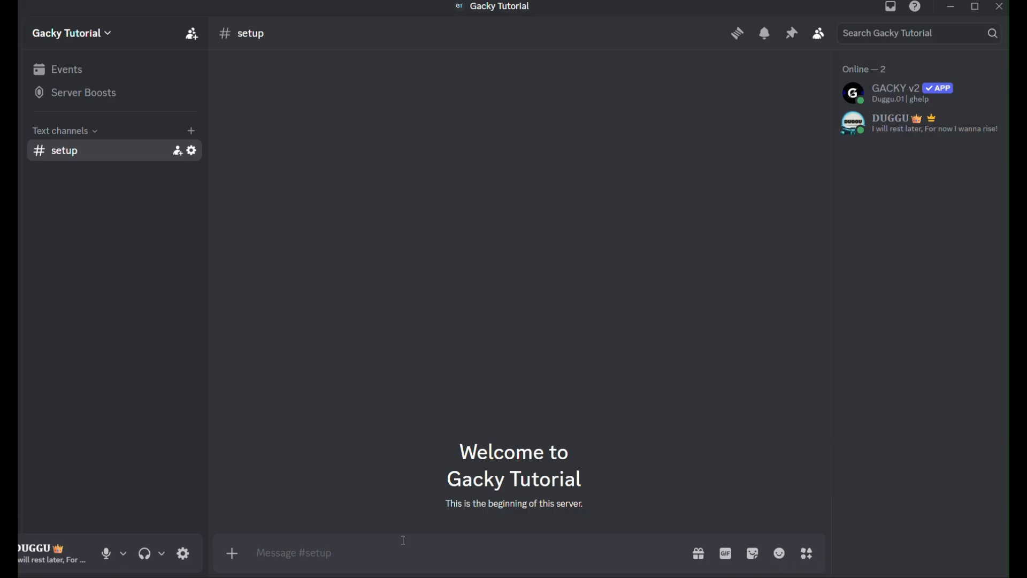
# Send the gsetup command in the setup channel, and read the bot's notice in the gacky-private channel.
pyautogui.write('gse')
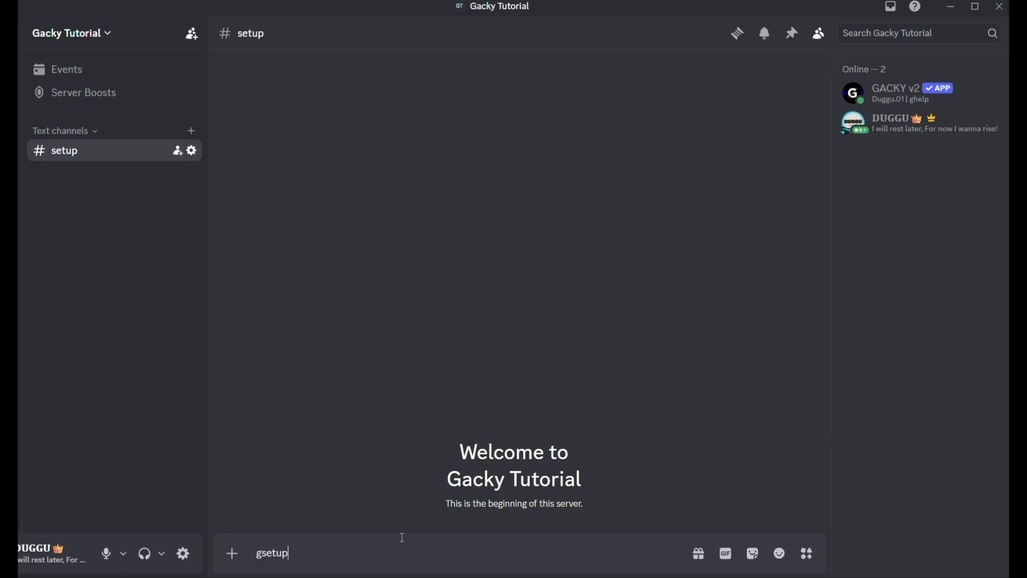
pyautogui.write('tup')
pyautogui.press('Return')
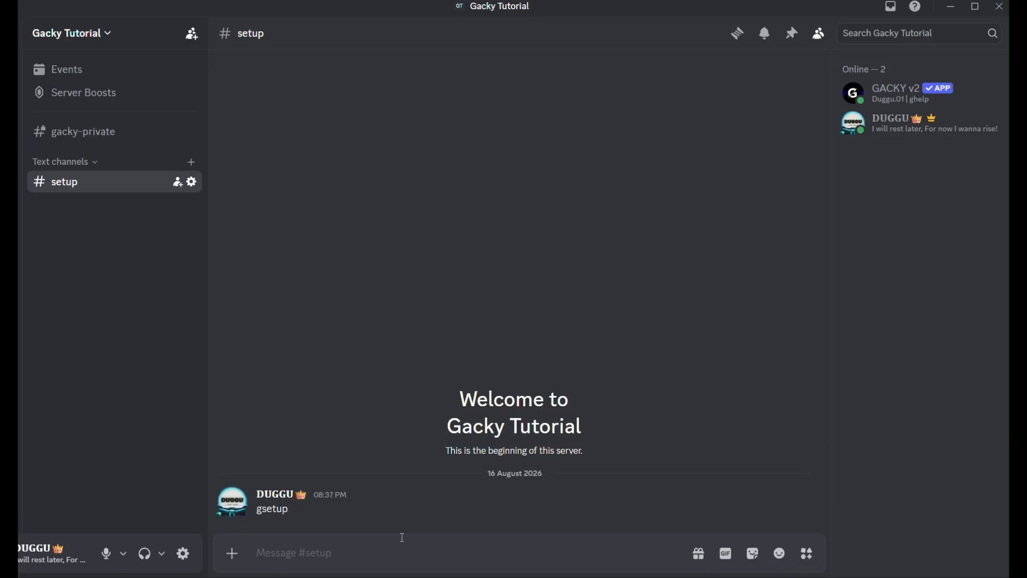
pyautogui.click(103, 138)
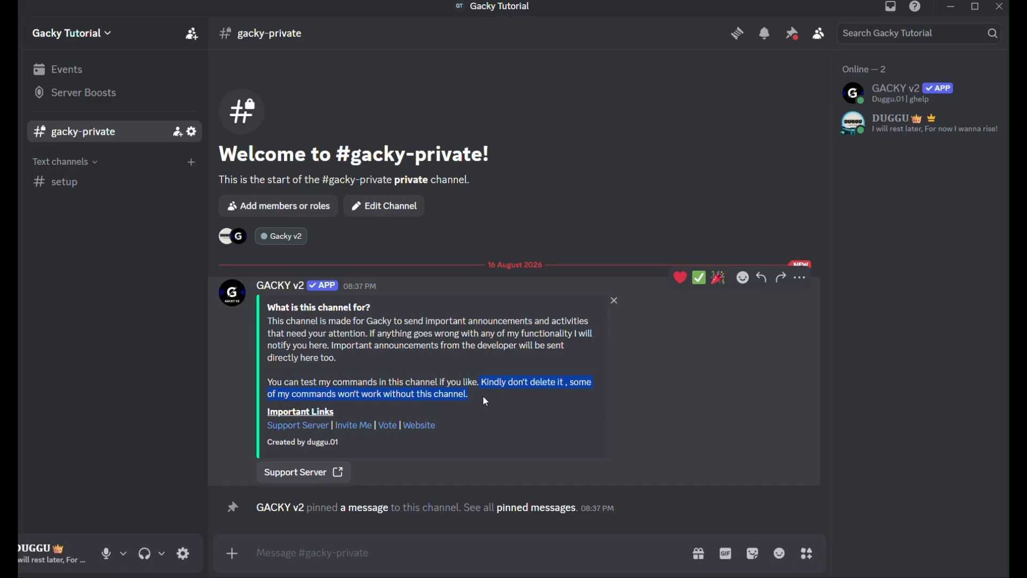
pyautogui.click(111, 184)
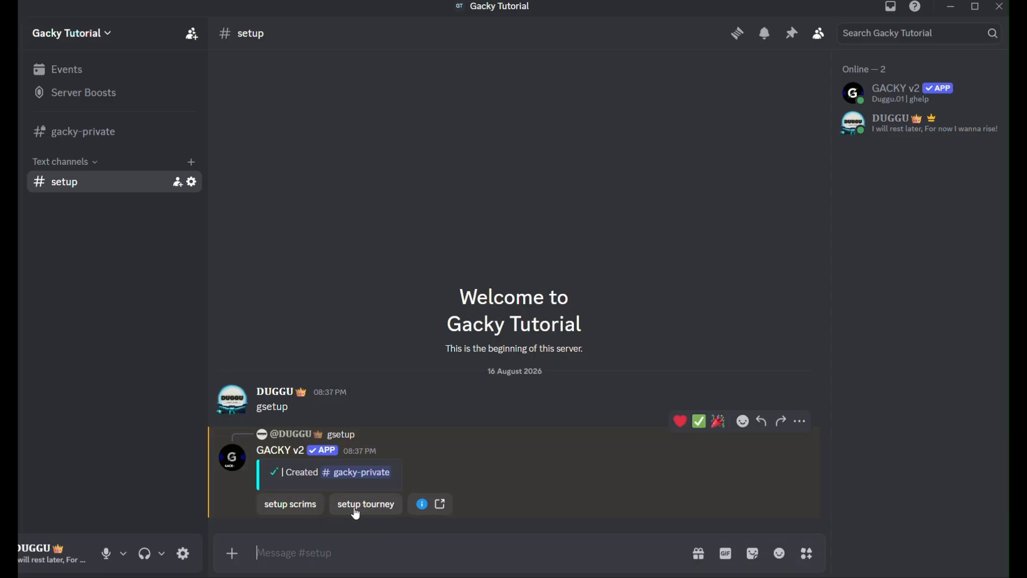
# Run the gcreateformat command in the setup channel and agree to continue with the tournament channel setup.
pyautogui.write('g')
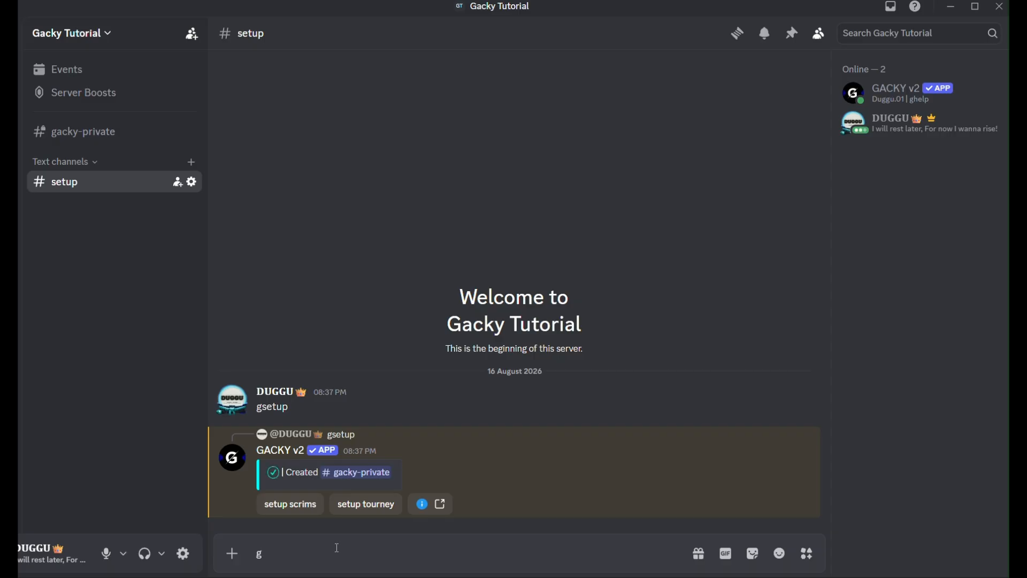
pyautogui.press('BackSpace')
pyautogui.write('gcreatechanne')
pyautogui.press('BackSpace')
pyautogui.press('BackSpace')
pyautogui.press('BackSpace')
pyautogui.press('BackSpace')
pyautogui.press('BackSpace')
pyautogui.write('format')
pyautogui.press('Return')
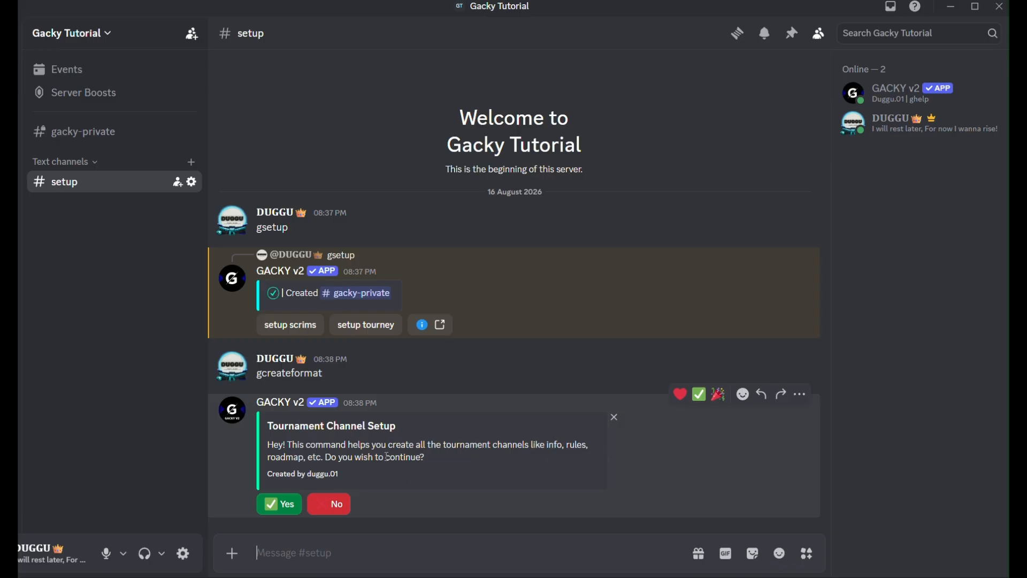
pyautogui.click(279, 509)
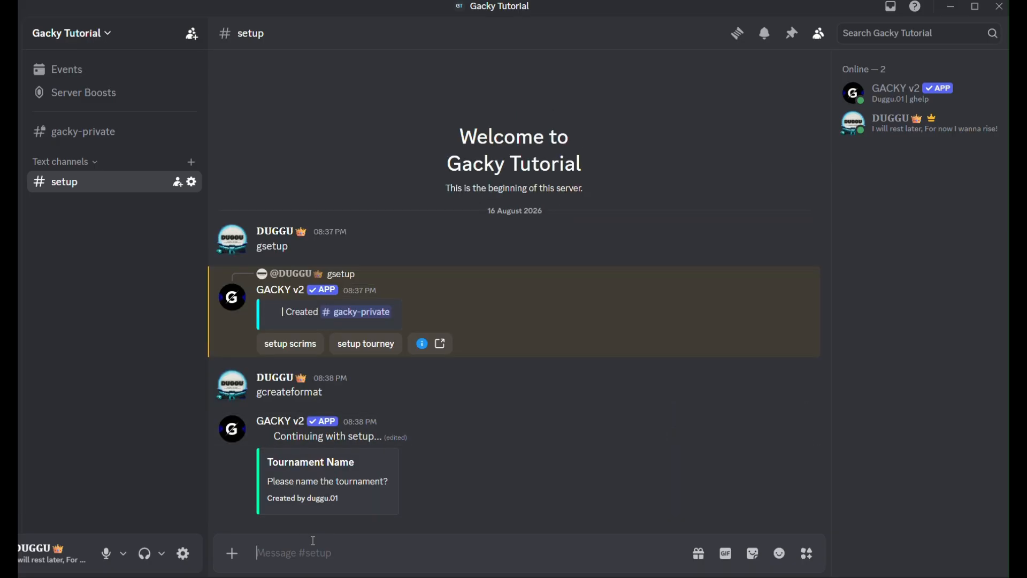
# Name the tournament Tutorial Tournament and give its channels the prefix TT.
pyautogui.write('Tutorial Tournament')
pyautogui.press('Return')
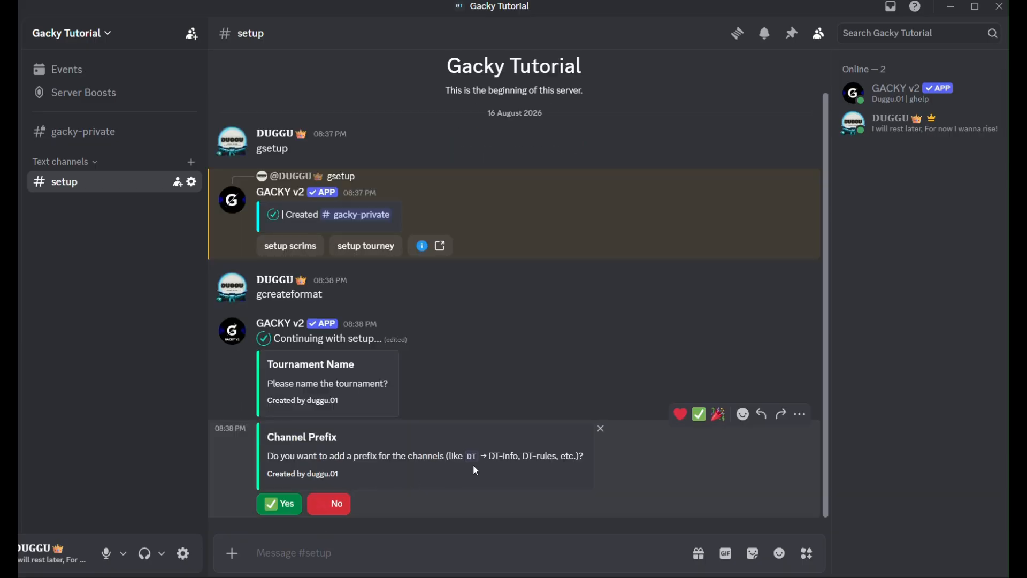
pyautogui.click(271, 503)
pyautogui.click(320, 553)
pyautogui.write('TT')
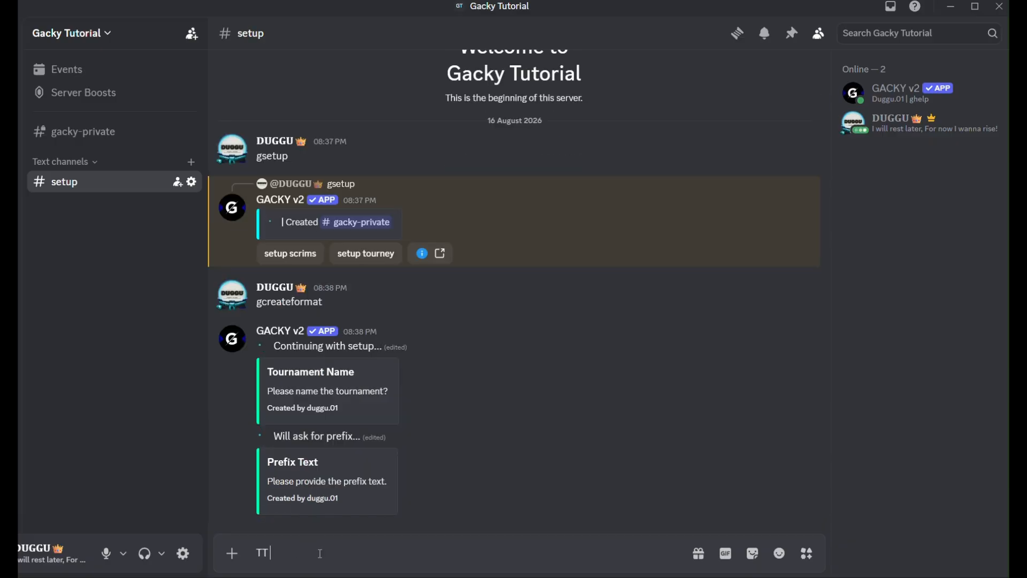
pyautogui.press('Return')
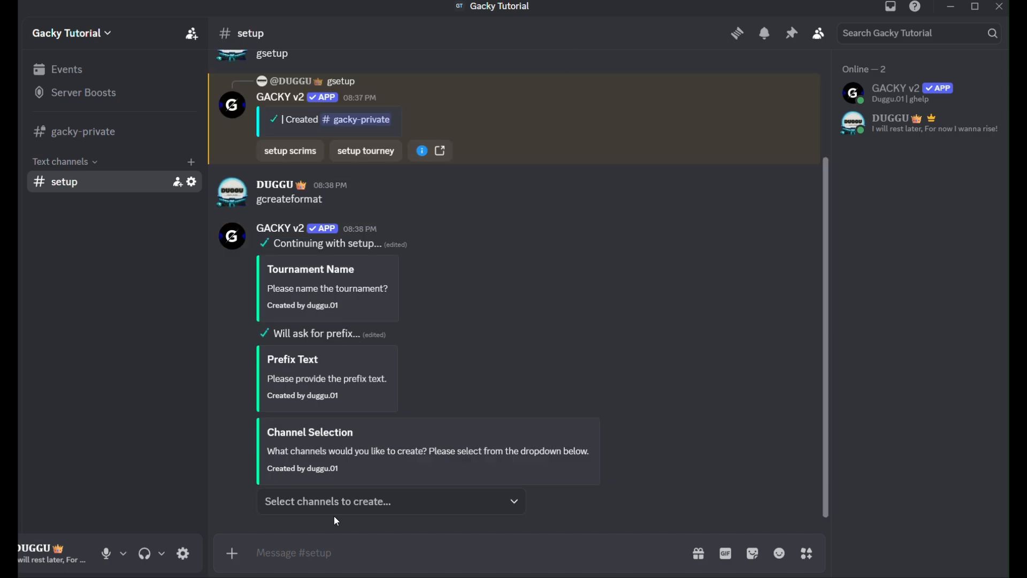
# Choose updates, info, roadmap, schedule, rules, pp-distribution, how-to-reg and register-here as channels to create.
pyautogui.click(351, 503)
pyautogui.click(343, 368)
pyautogui.click(314, 393)
pyautogui.click(312, 408)
pyautogui.scroll(-3, 309, 417)
pyautogui.click(306, 354)
pyautogui.click(299, 375)
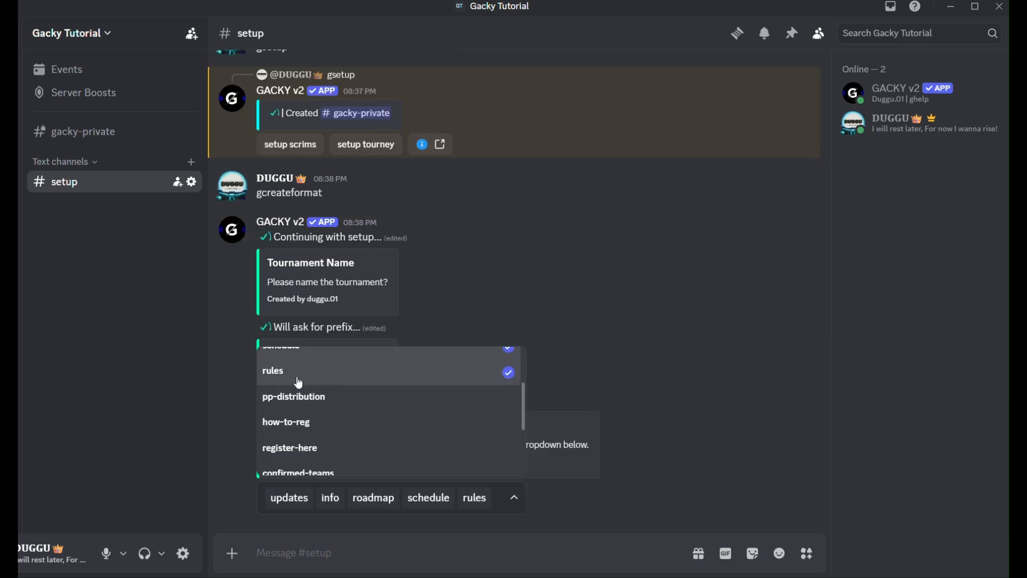
pyautogui.click(295, 399)
pyautogui.click(283, 394)
pyautogui.click(289, 422)
# Add confirmed-teams, slotlist, query, result and Helpdesk VC to the channels to create, and submit the selection.
pyautogui.scroll(-2, 298, 421)
pyautogui.scroll(-1, 299, 406)
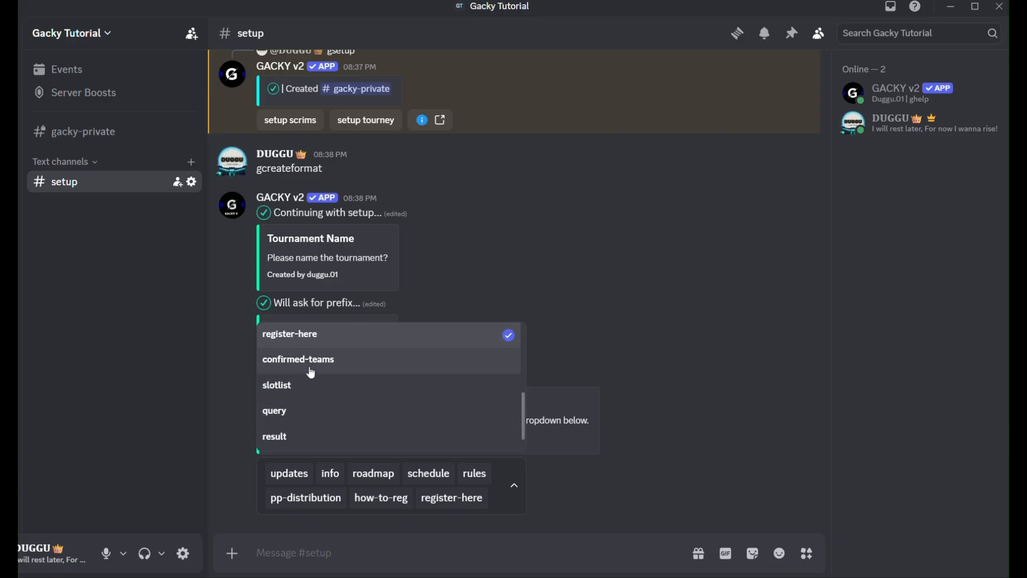
pyautogui.click(301, 368)
pyautogui.click(301, 368)
pyautogui.click(300, 397)
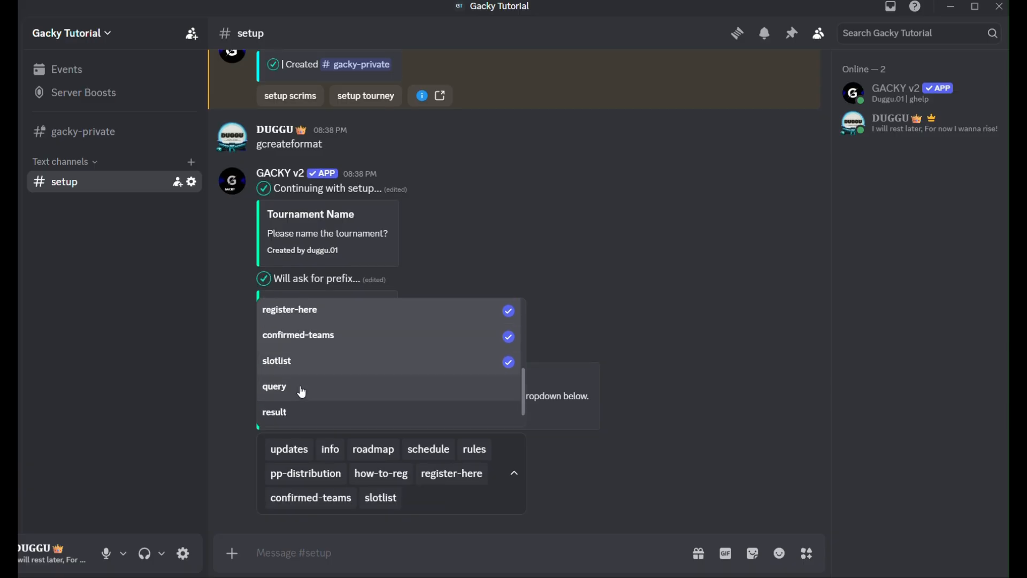
pyautogui.click(298, 409)
pyautogui.scroll(-1, 300, 410)
pyautogui.click(300, 410)
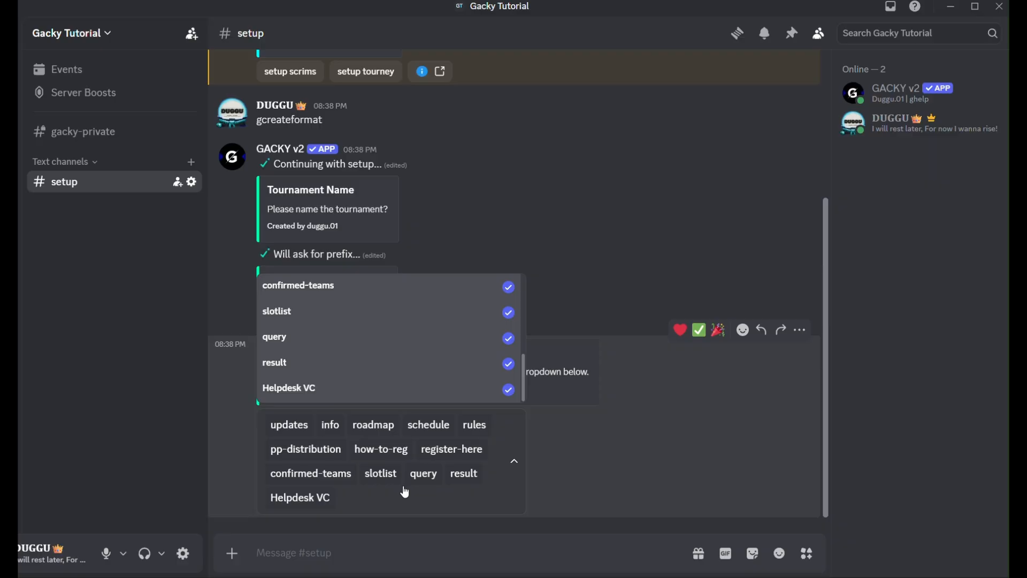
pyautogui.click(411, 465)
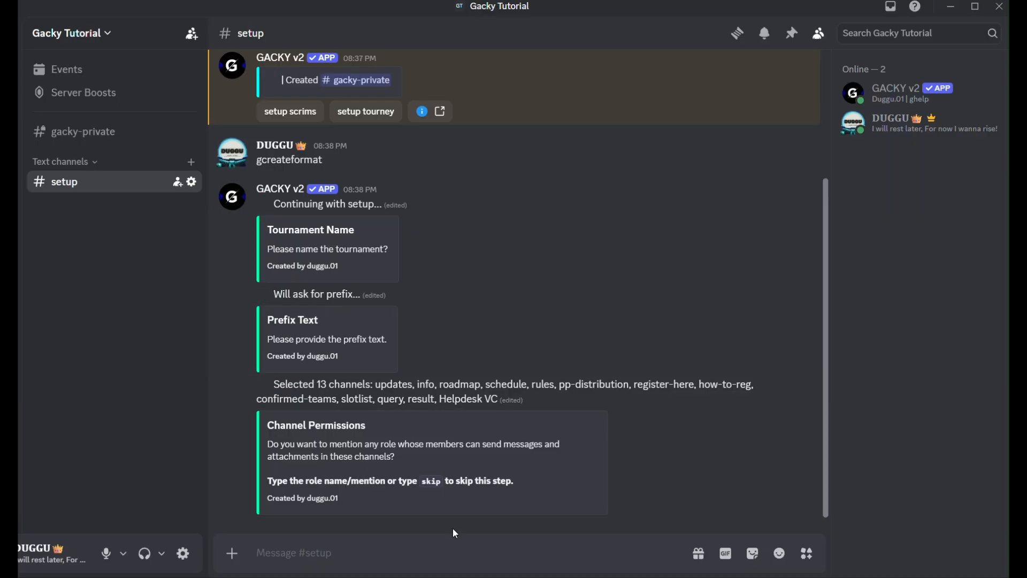
# Skip the role permission question and make the tournament channels visible to everyone.
pyautogui.click(435, 544)
pyautogui.write('@')
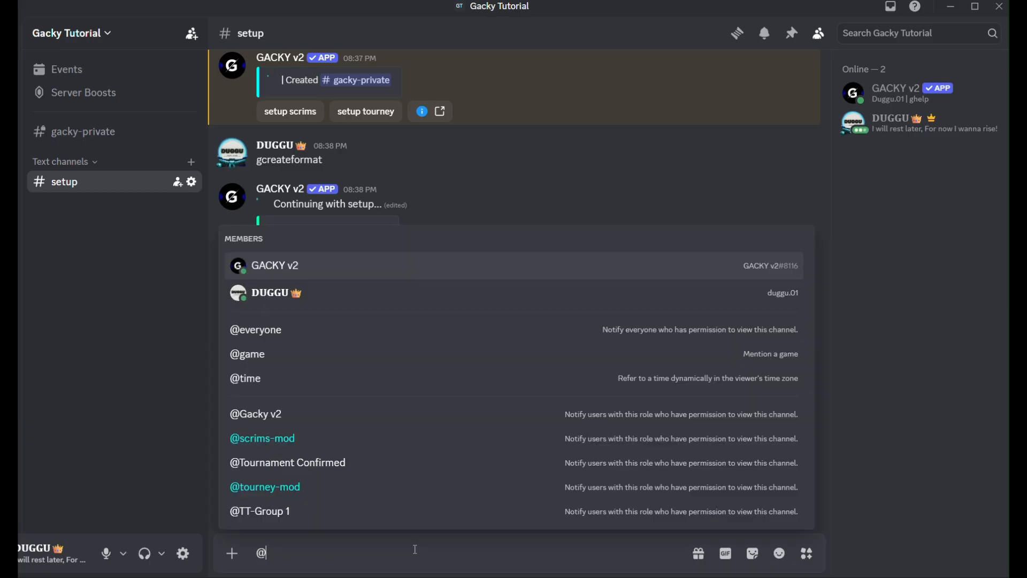
pyautogui.press('BackSpace')
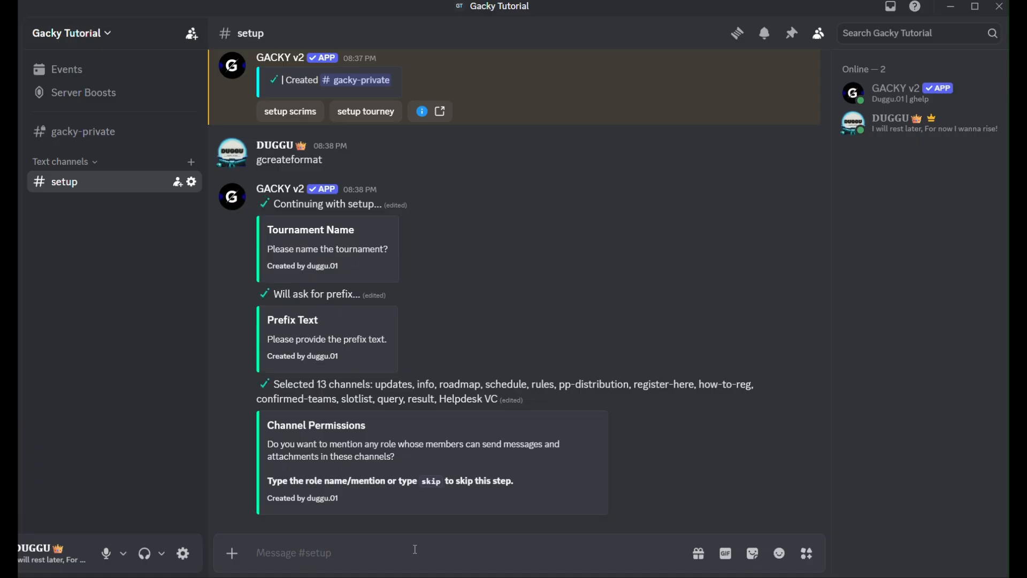
pyautogui.write('skip')
pyautogui.press('Return')
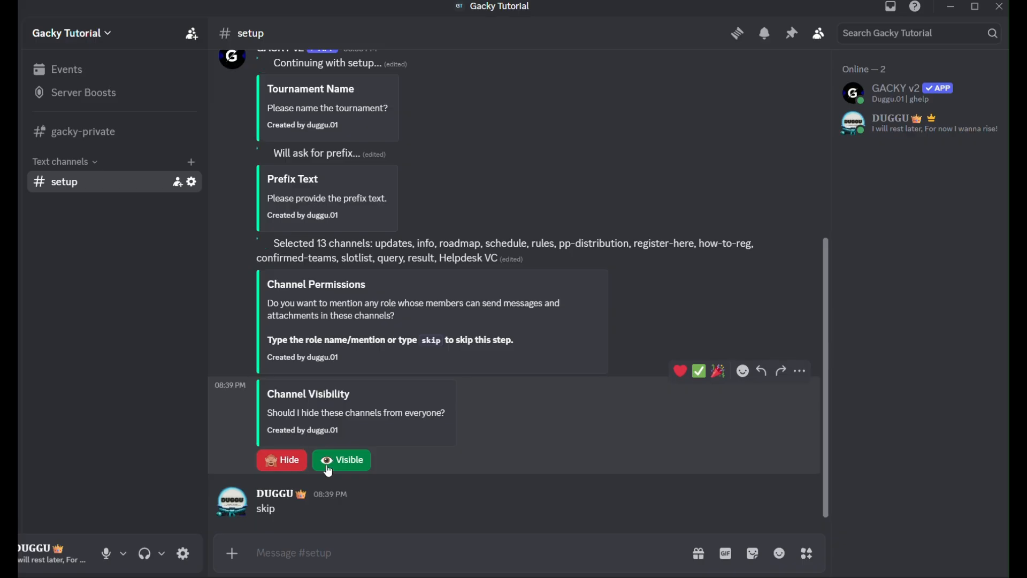
pyautogui.click(353, 463)
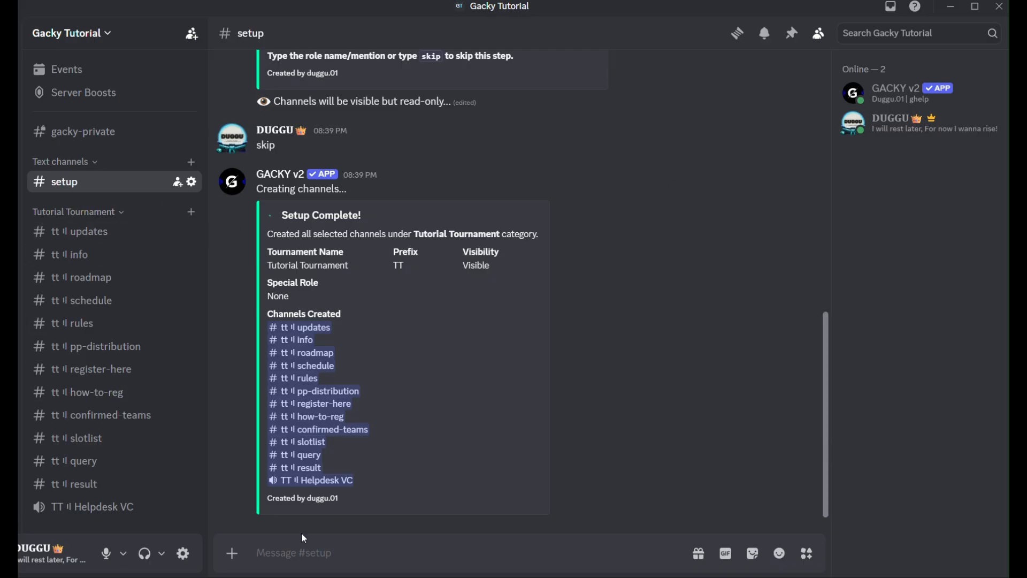
# Call up the bot's tournament manager with gt and again with gtourney, and start creating a new tournament.
pyautogui.write('gt')
pyautogui.press('Return')
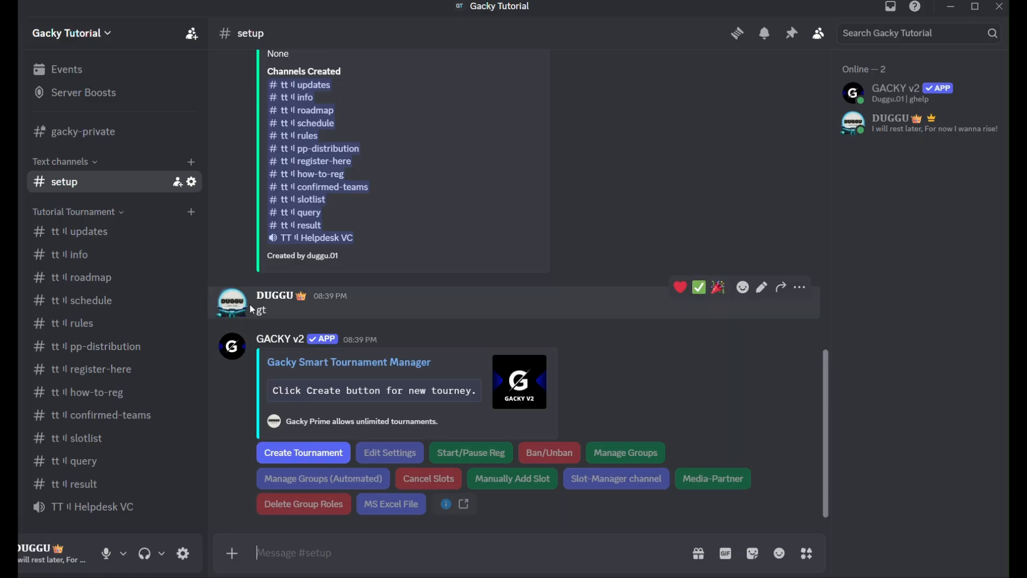
pyautogui.write('gt')
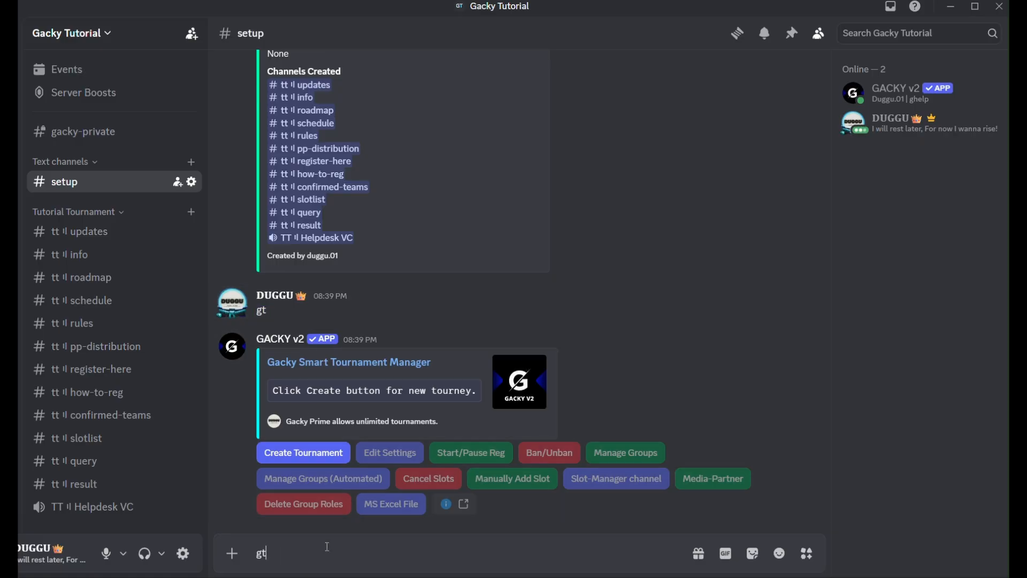
pyautogui.write('ourney')
pyautogui.press('Return')
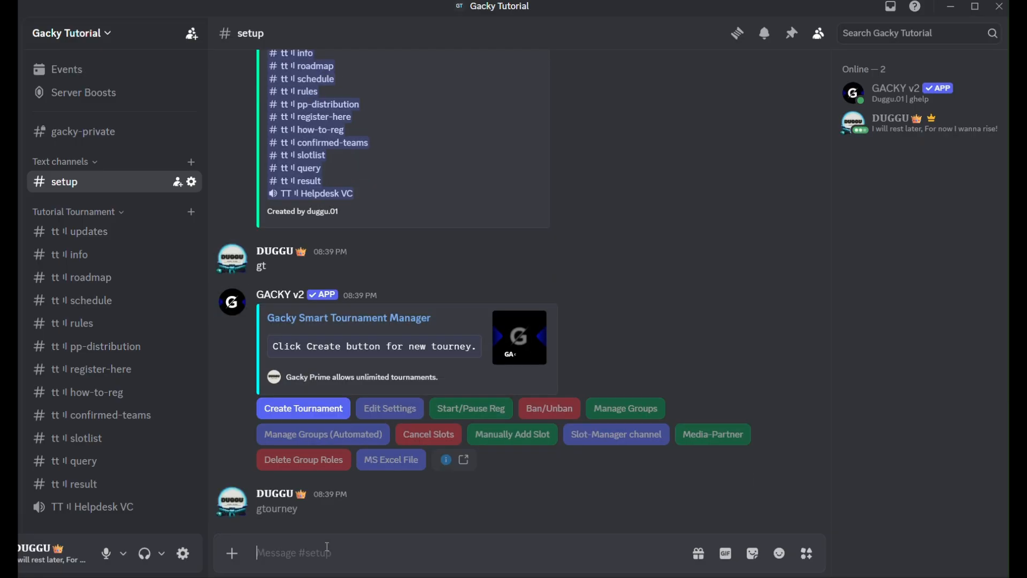
pyautogui.click(331, 452)
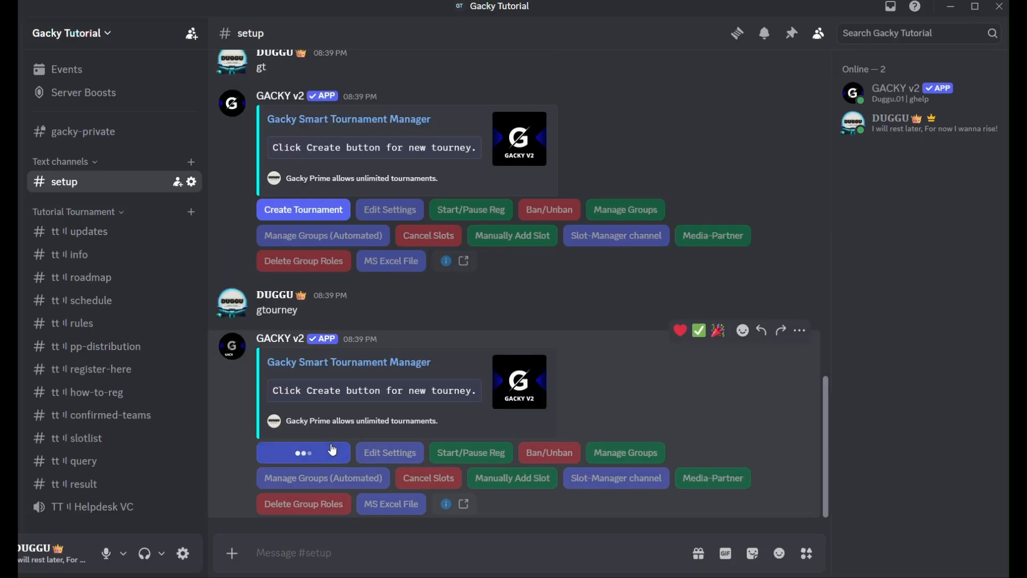
# Set the tournament's registration channel to tt register-here and its confirm channel to tt confirmed-teams.
pyautogui.click(276, 462)
pyautogui.write('#')
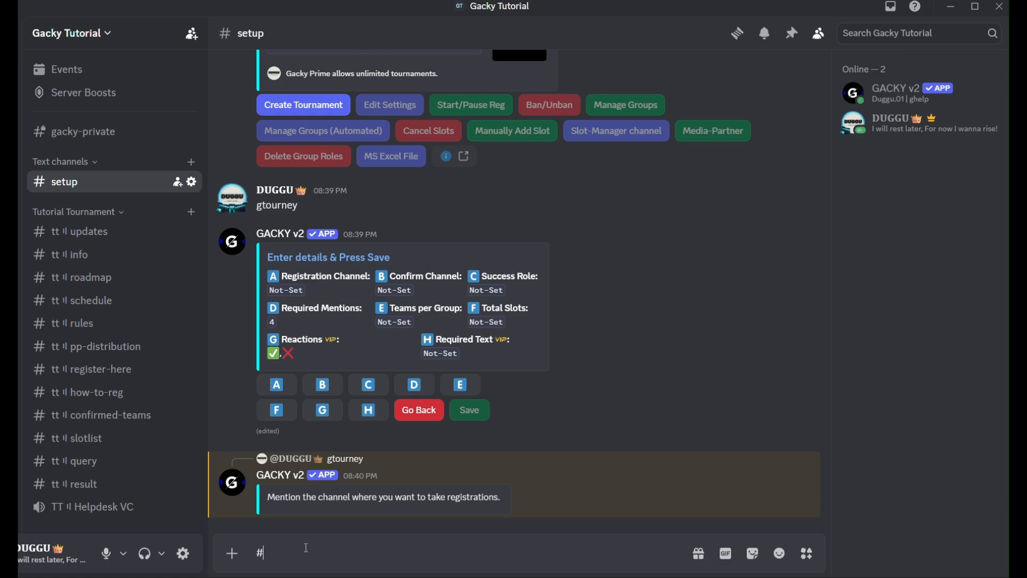
pyautogui.write('reg')
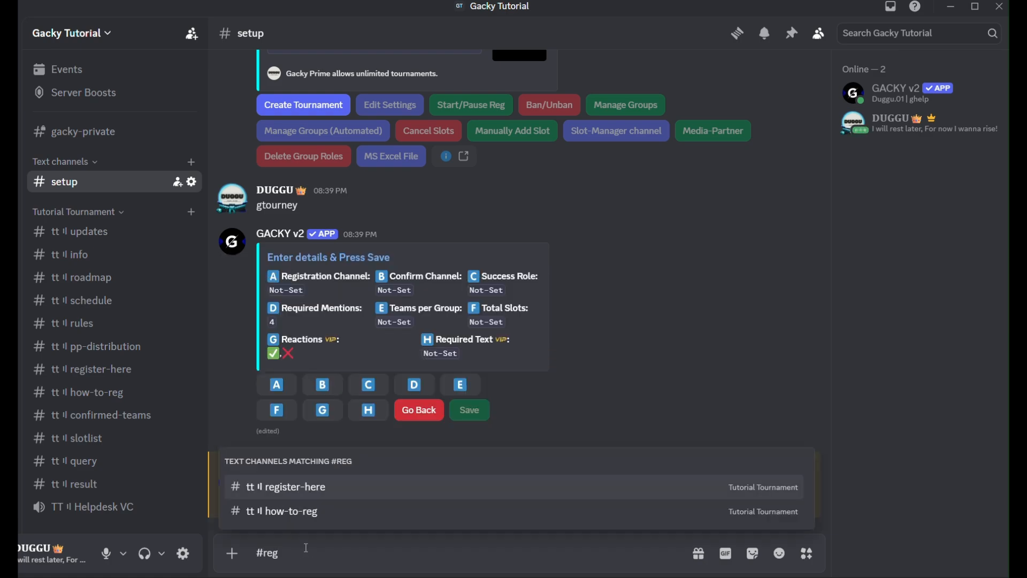
pyautogui.press('Return')
pyautogui.press('Return')
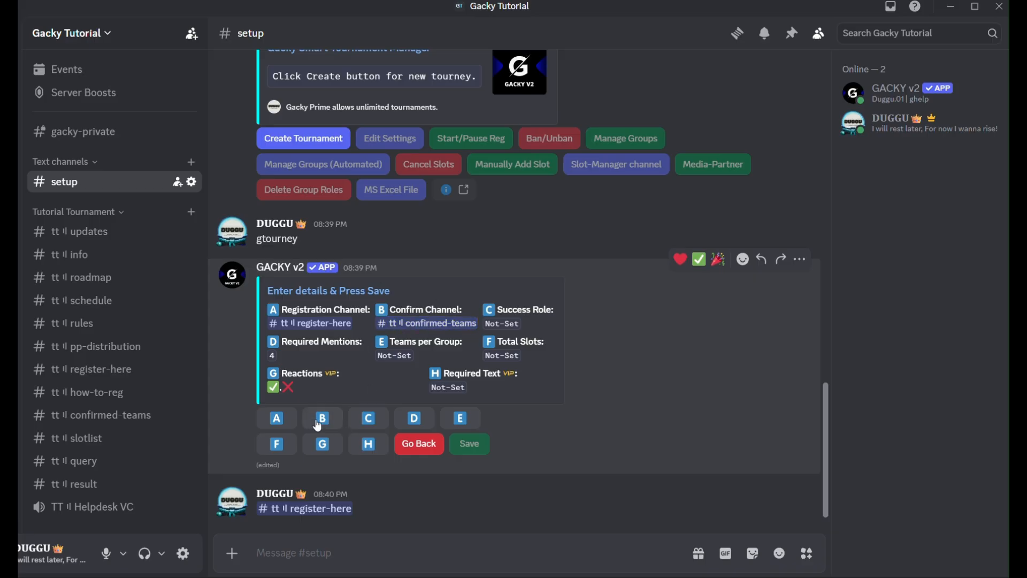
pyautogui.write('@confi')
pyautogui.press('Return')
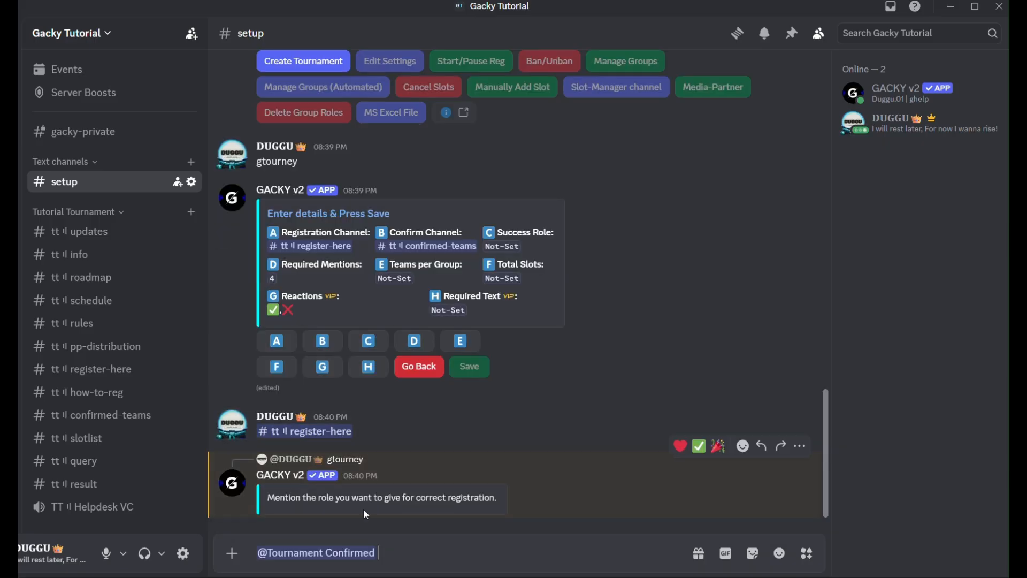
pyautogui.moveTo(383, 556); pyautogui.dragTo(210, 554)
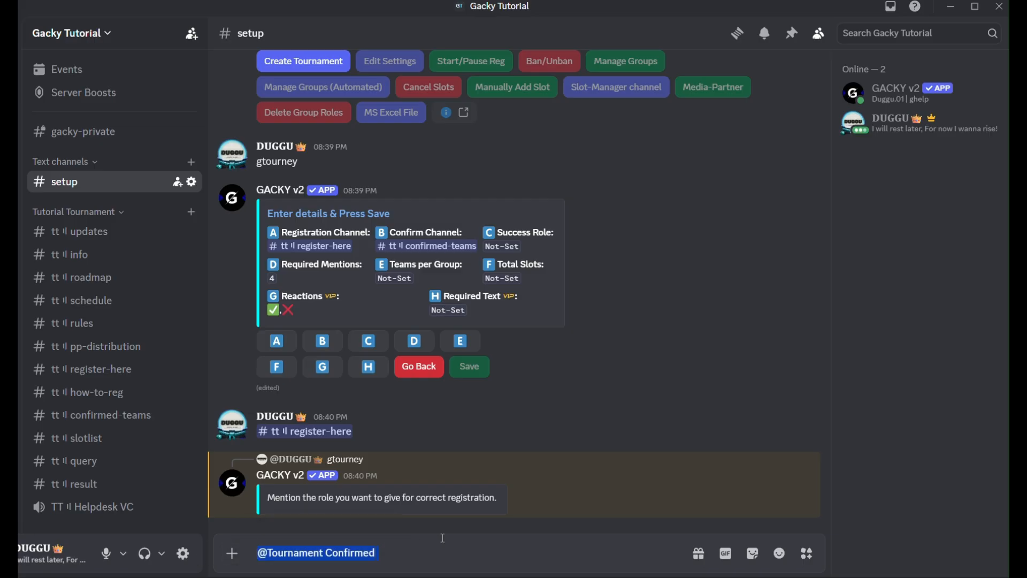
pyautogui.press('Return')
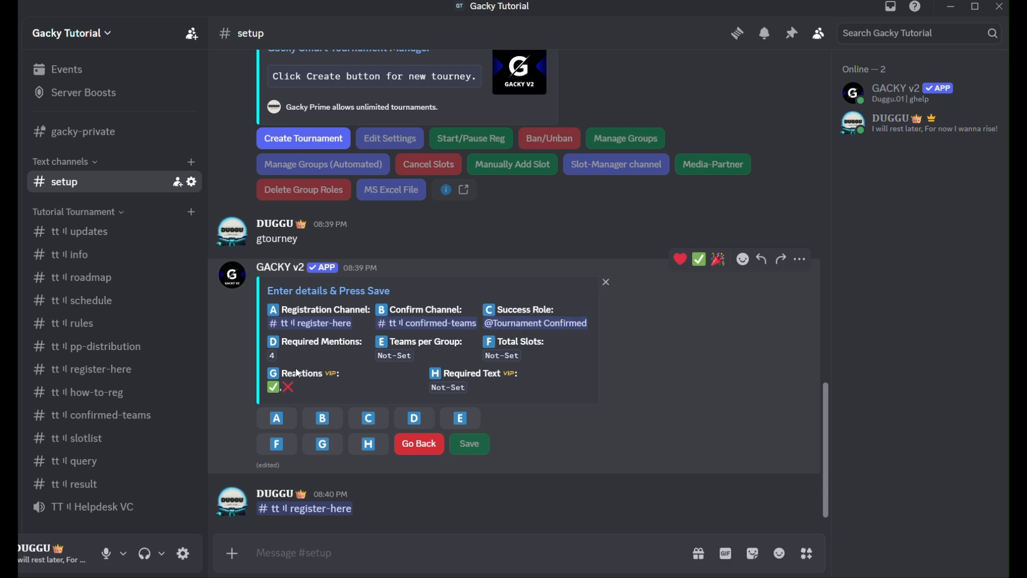
# Set the tournament to 12 teams per group and 240 total slots.
pyautogui.click(460, 417)
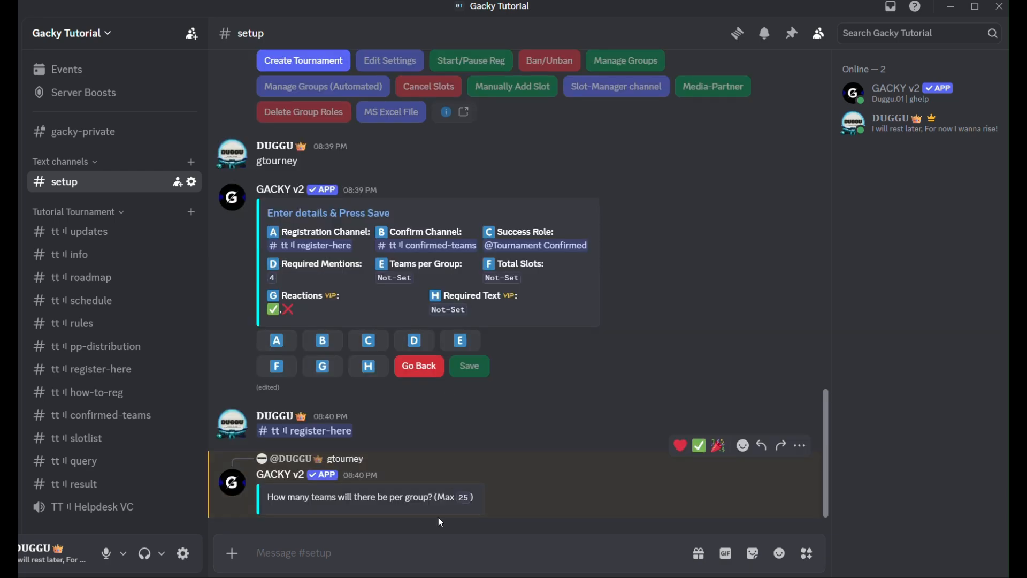
pyautogui.write('12')
pyautogui.press('Return')
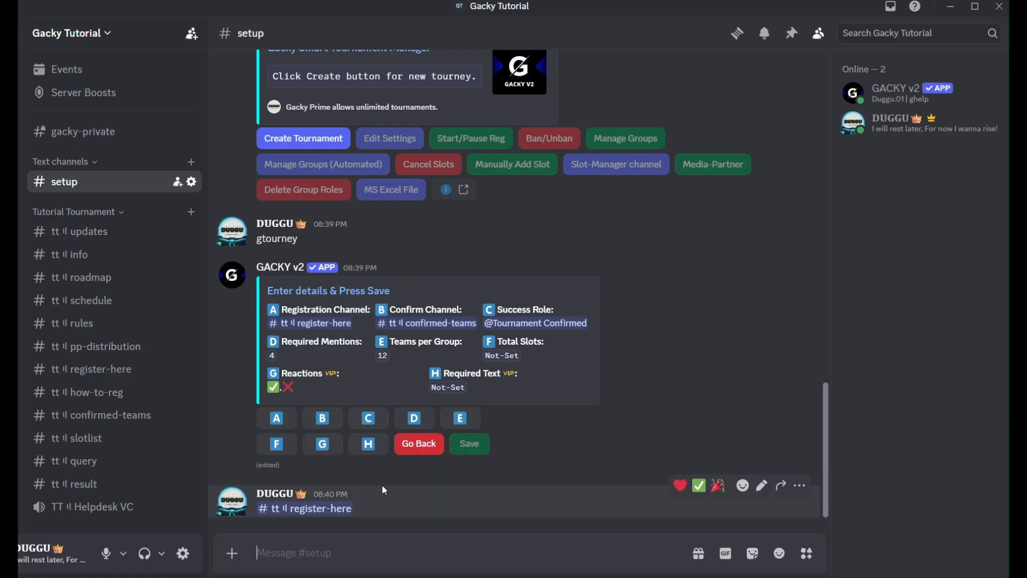
pyautogui.write('2')
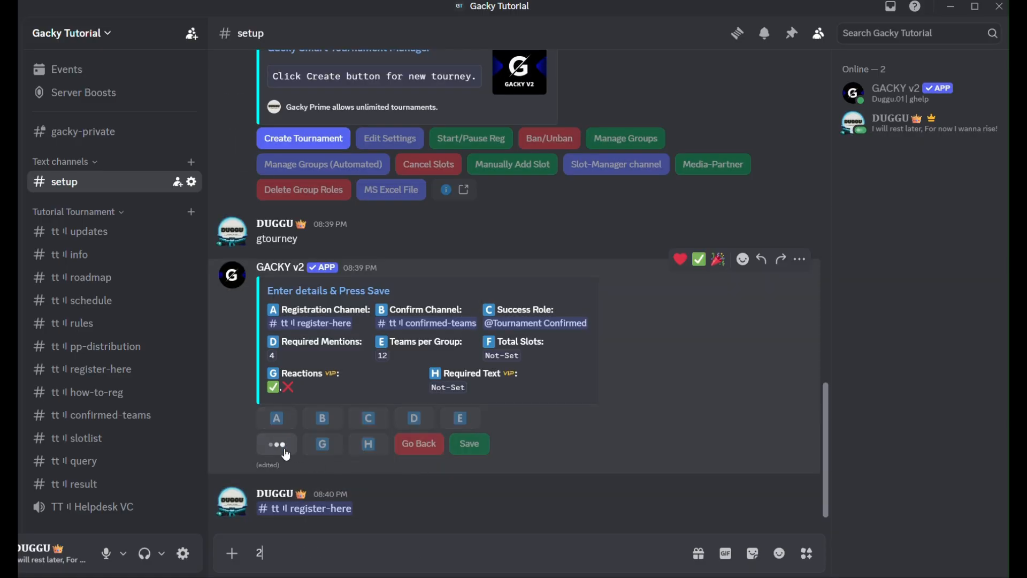
pyautogui.write('40')
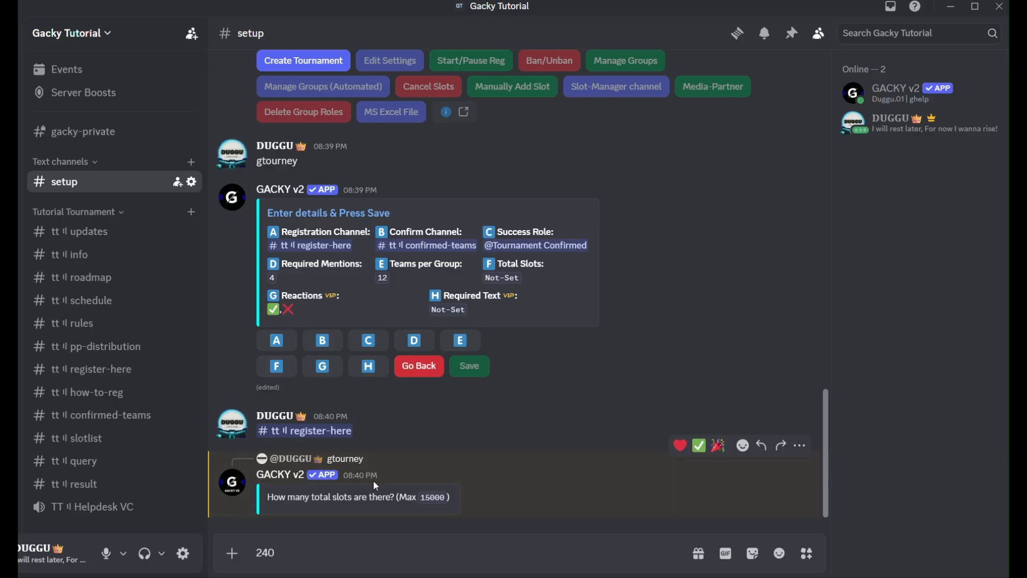
pyautogui.press('Return')
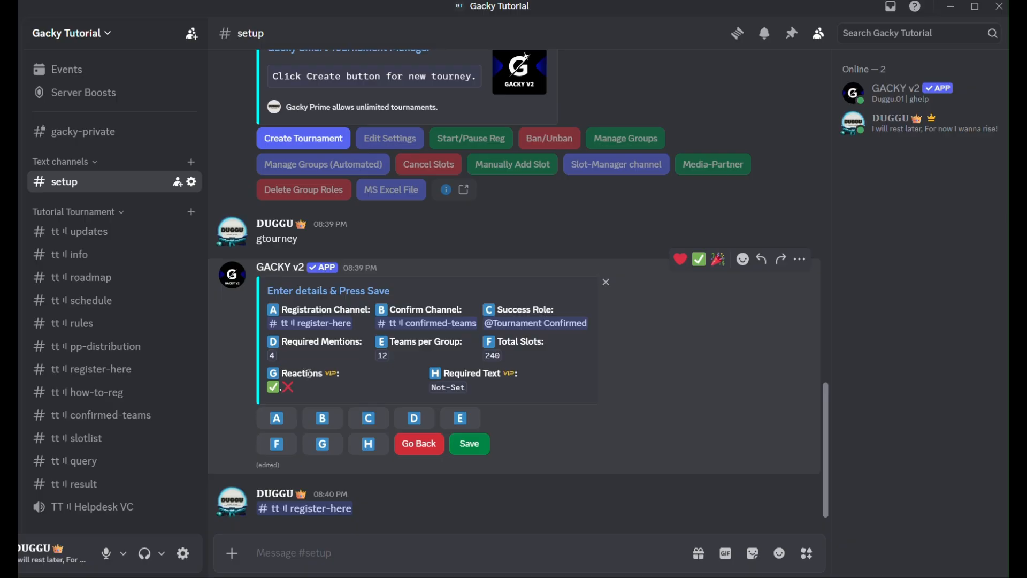
pyautogui.click(332, 373)
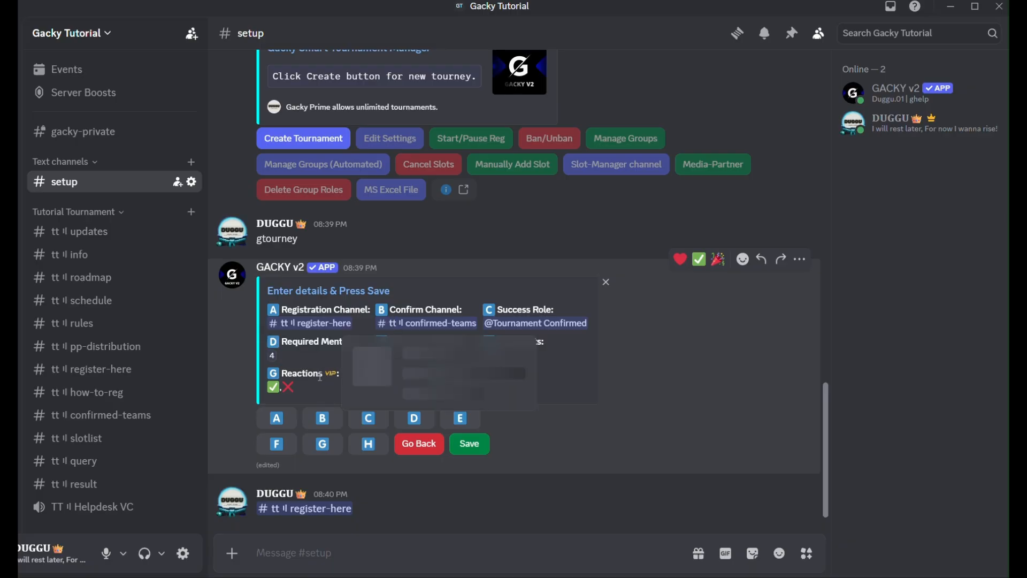
pyautogui.click(313, 387)
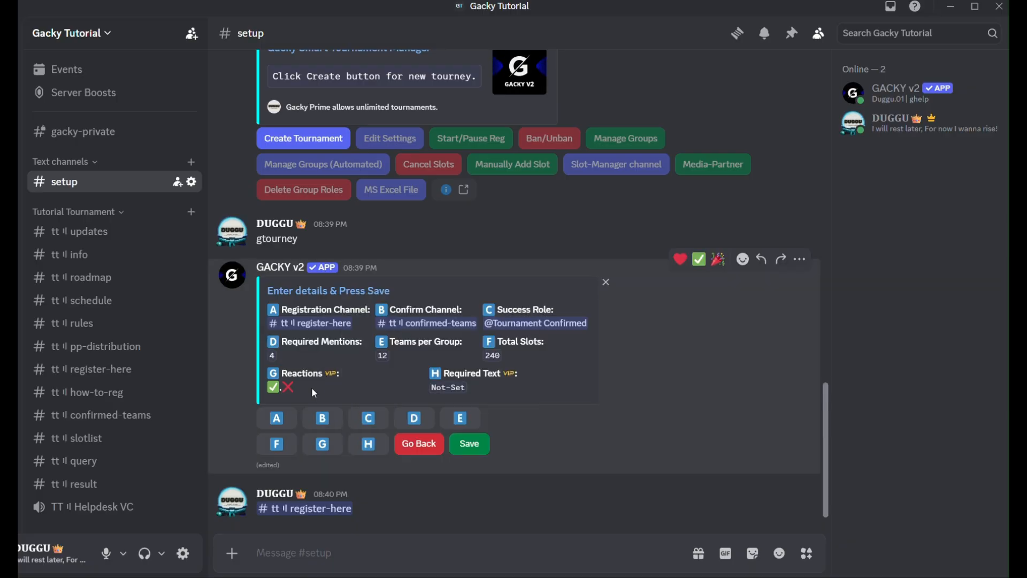
pyautogui.moveTo(445, 369); pyautogui.dragTo(501, 375)
pyautogui.click(486, 387)
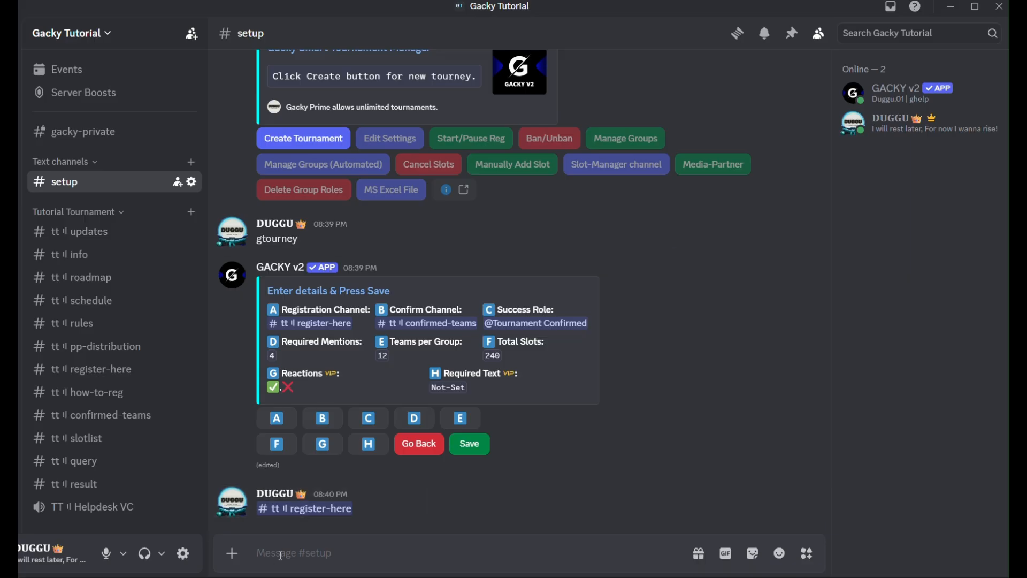
pyautogui.write('Uid,')
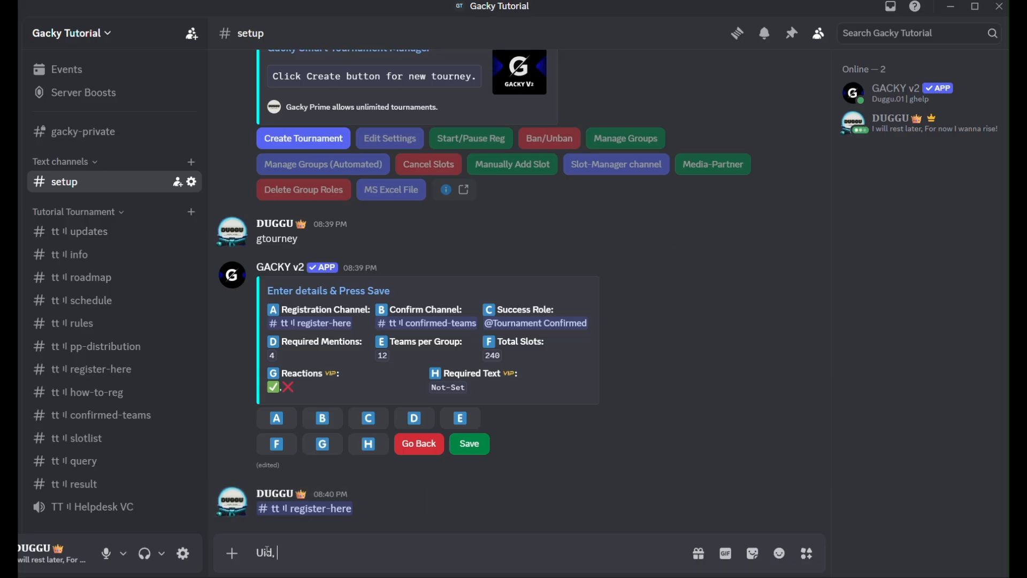
pyautogui.write(' Player 1 ign')
pyautogui.hotkey('ctrl', 'shift', 'Left')
pyautogui.hotkey('ctrl', 'shift', 'Left')
pyautogui.hotkey('ctrl', 'shift', 'Left')
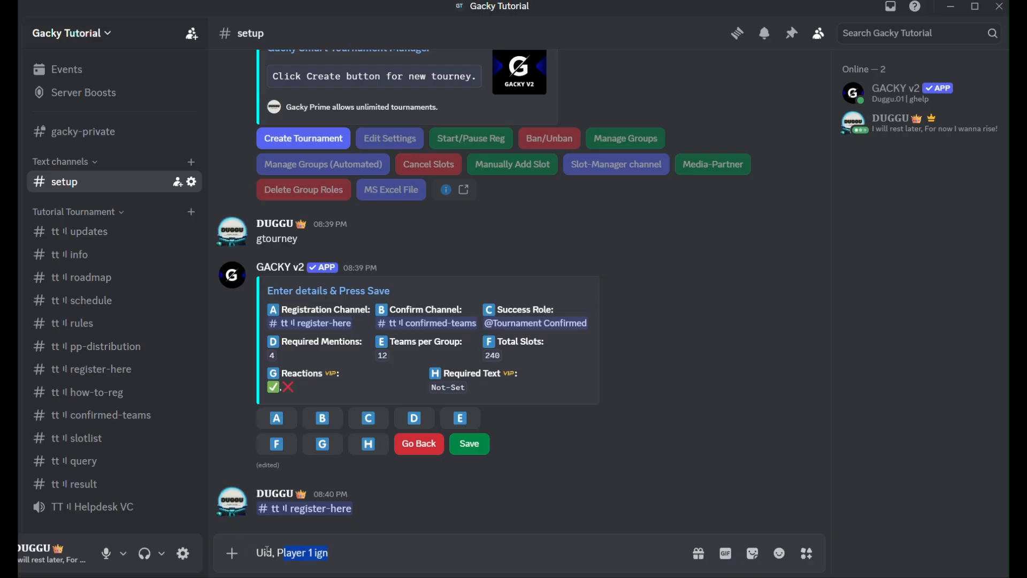
pyautogui.hotkey('ctrl', 'a')
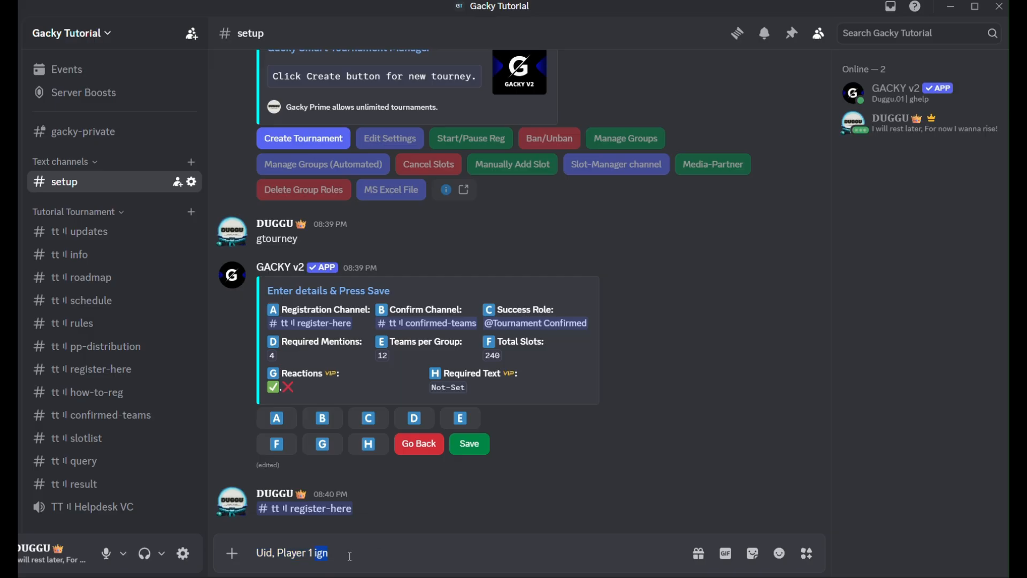
pyautogui.hotkey('ctrl', 'x')
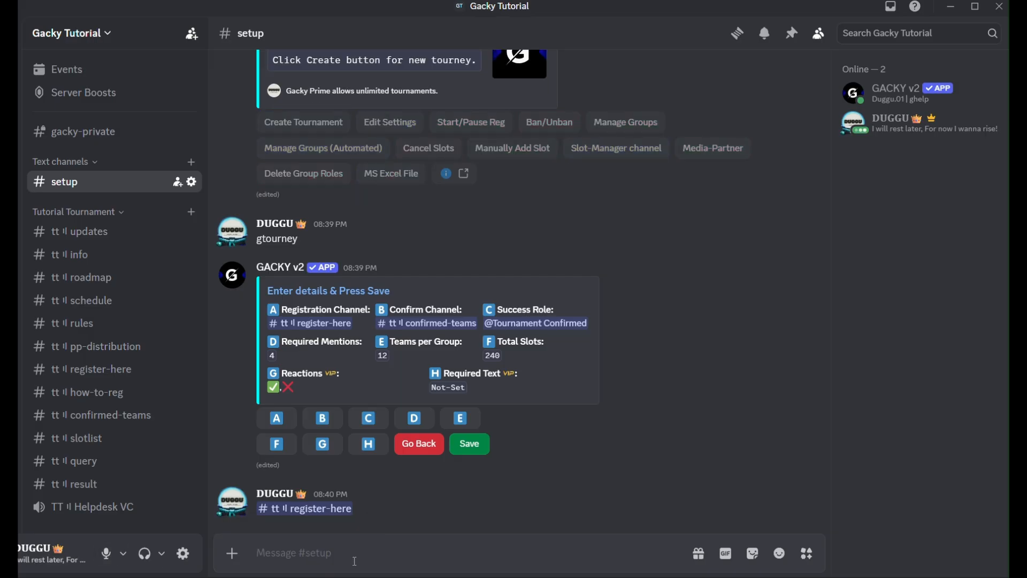
# Save the new tournament and review the bot's messages in gacky-tourney-logs and tourney-slotmanager.
pyautogui.click(472, 440)
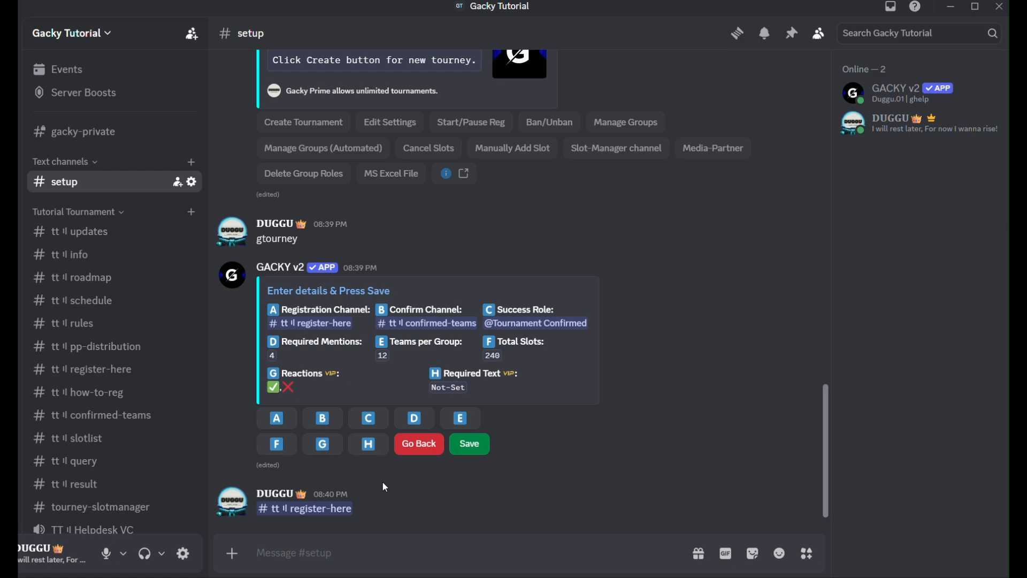
pyautogui.scroll(-2, 137, 454)
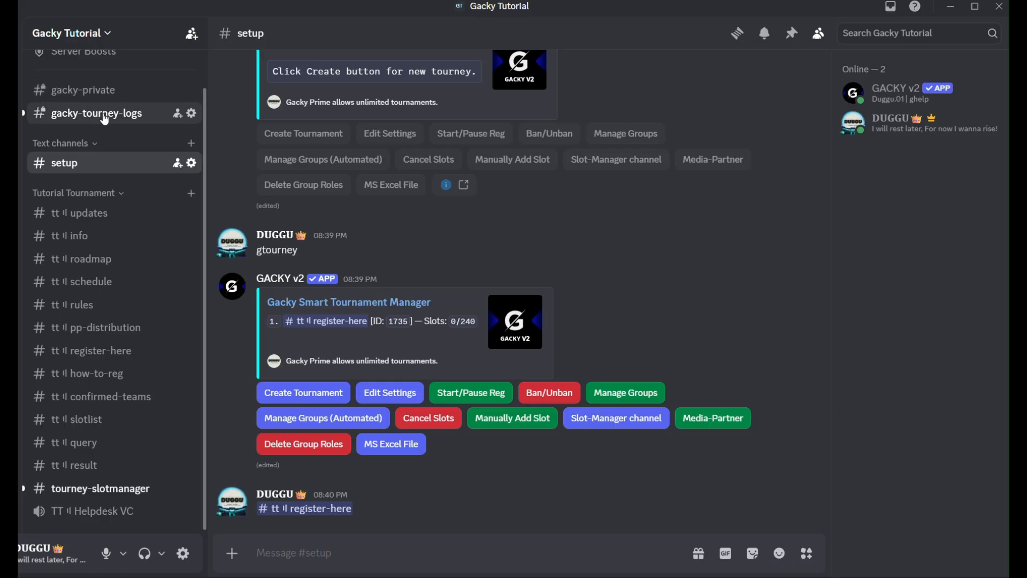
pyautogui.click(105, 118)
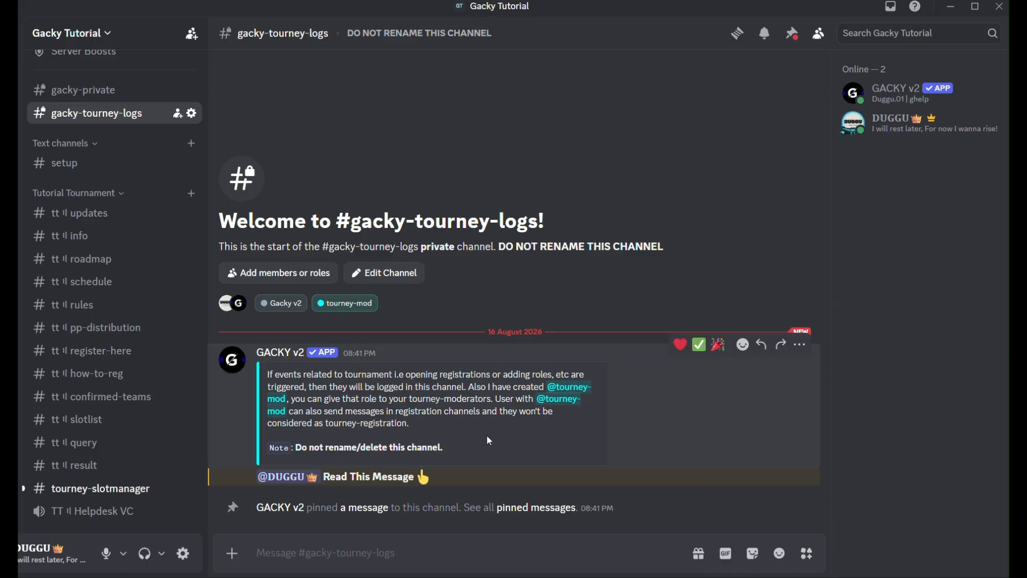
pyautogui.moveTo(468, 387); pyautogui.dragTo(280, 409)
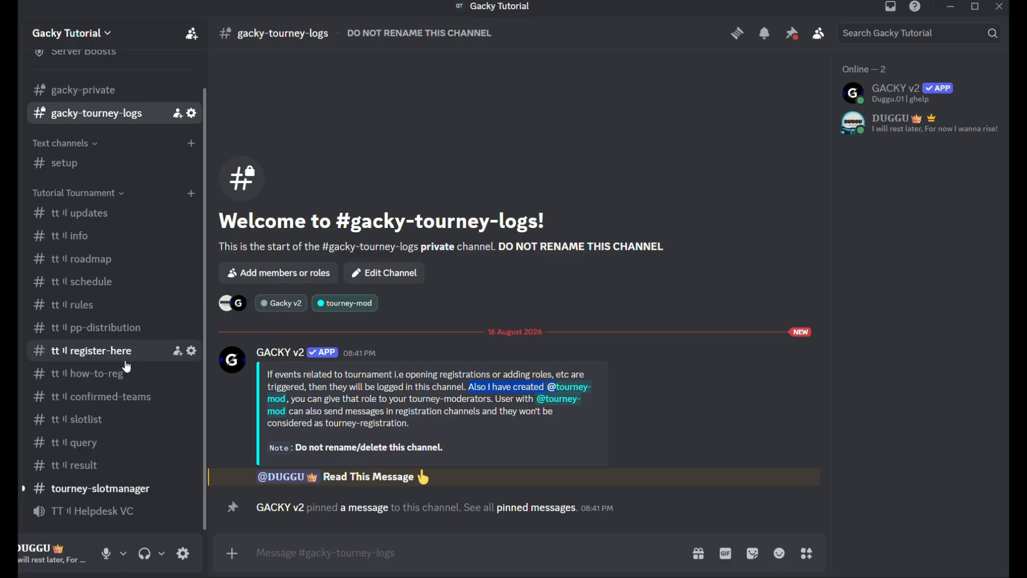
pyautogui.moveTo(269, 448); pyautogui.dragTo(402, 448)
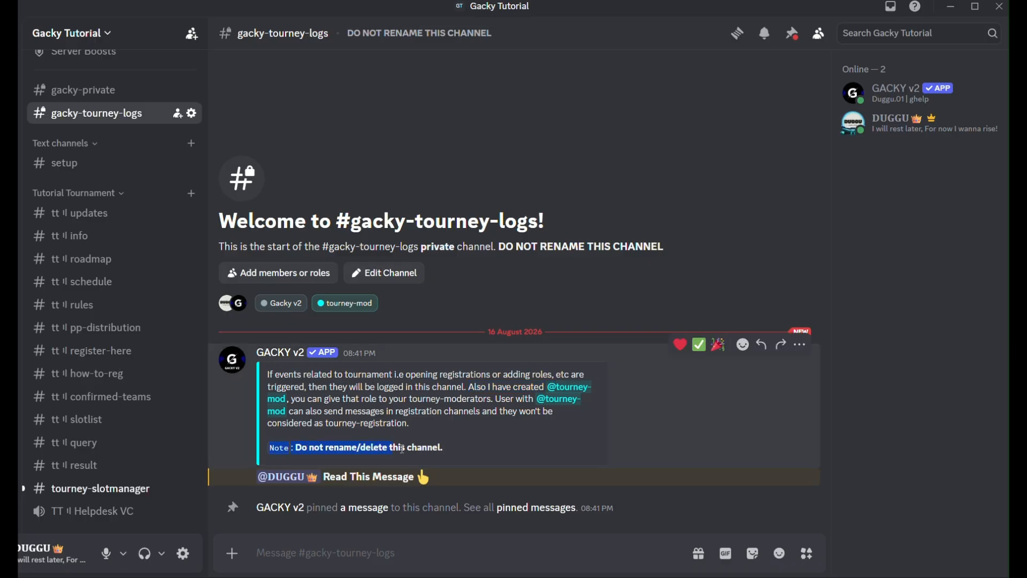
pyautogui.click(456, 445)
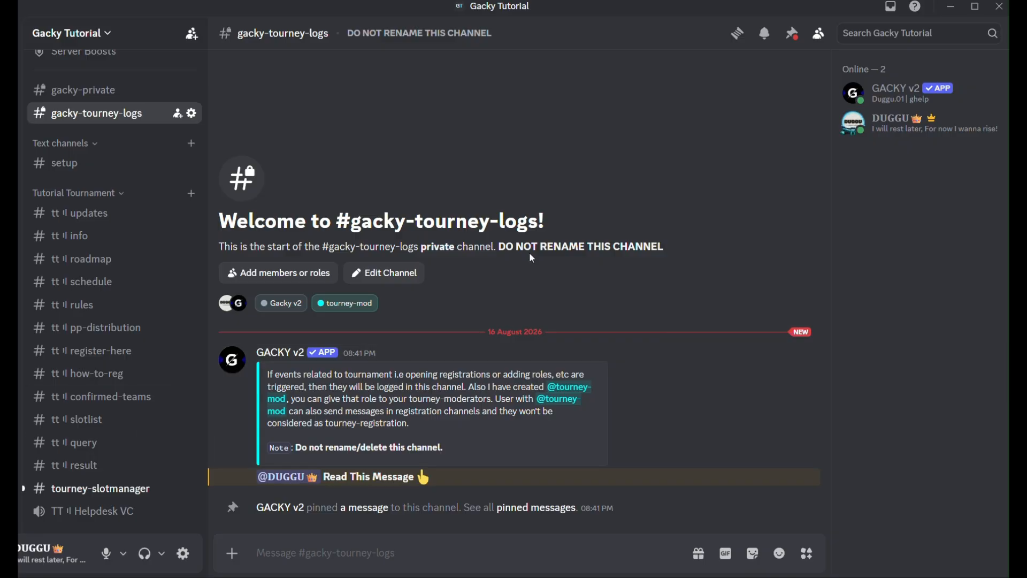
pyautogui.click(78, 489)
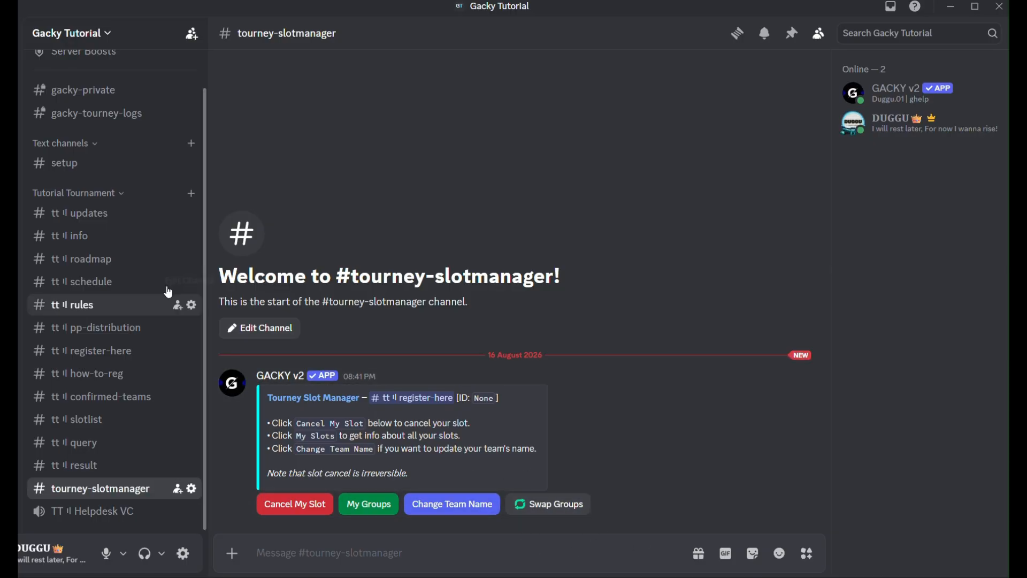
# Open the tournament's settings from the setup channel for review and move the tt how-to-reg channel above tt register-here.
pyautogui.click(98, 172)
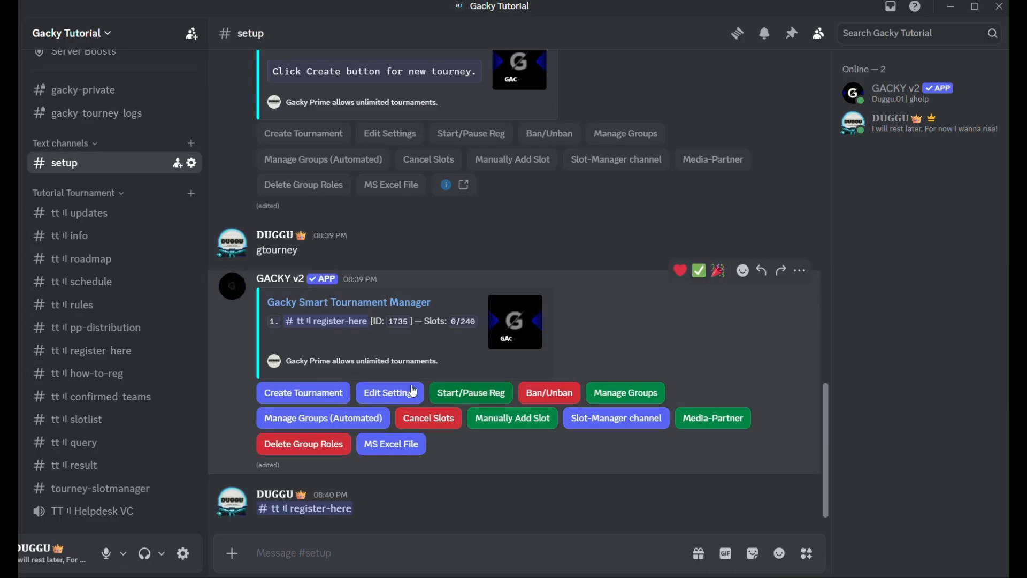
pyautogui.click(390, 387)
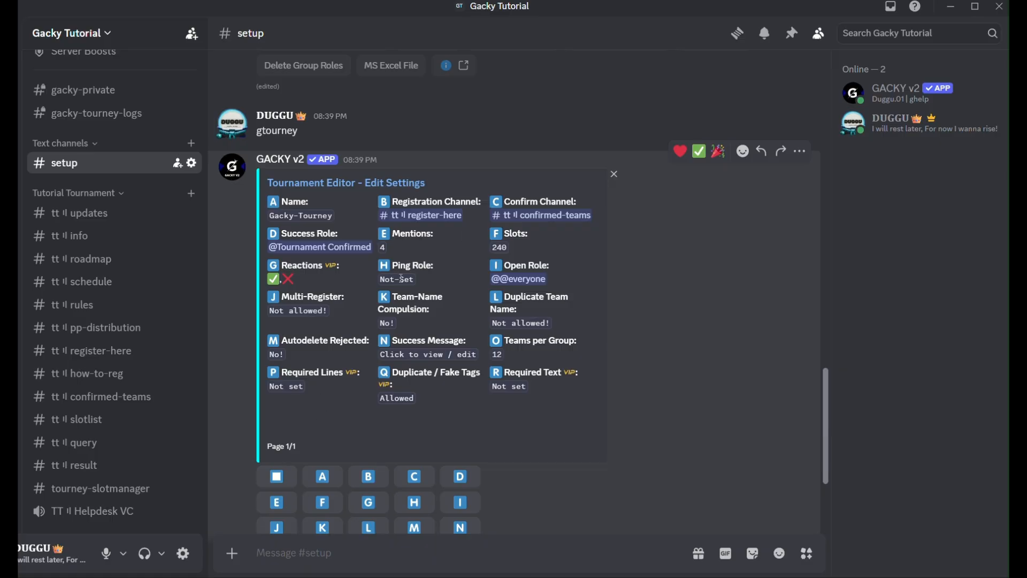
pyautogui.scroll(-2, 400, 277)
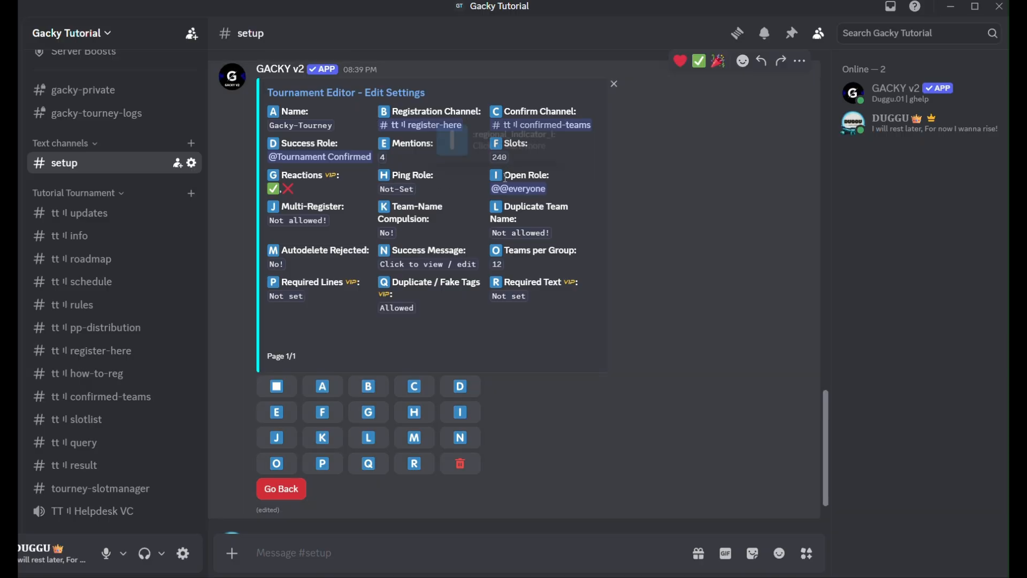
pyautogui.moveTo(505, 176); pyautogui.dragTo(547, 178)
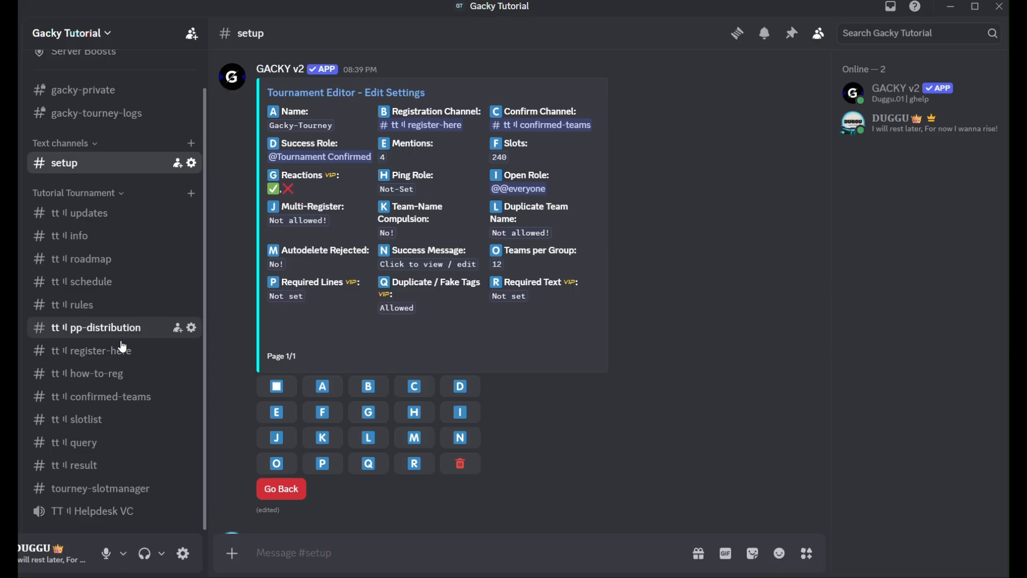
pyautogui.moveTo(120, 365); pyautogui.dragTo(121, 347)
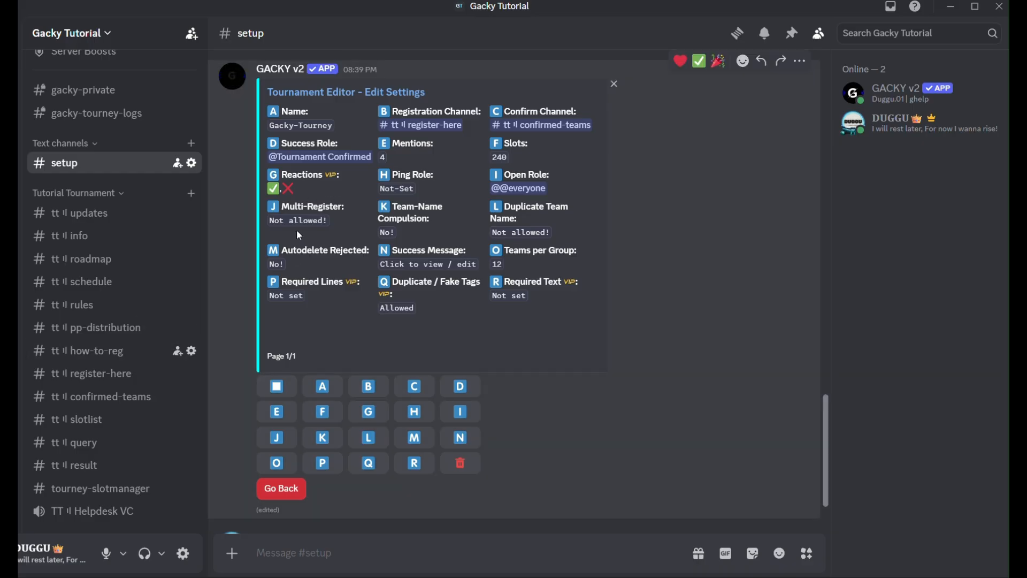
pyautogui.moveTo(281, 205); pyautogui.dragTo(343, 204)
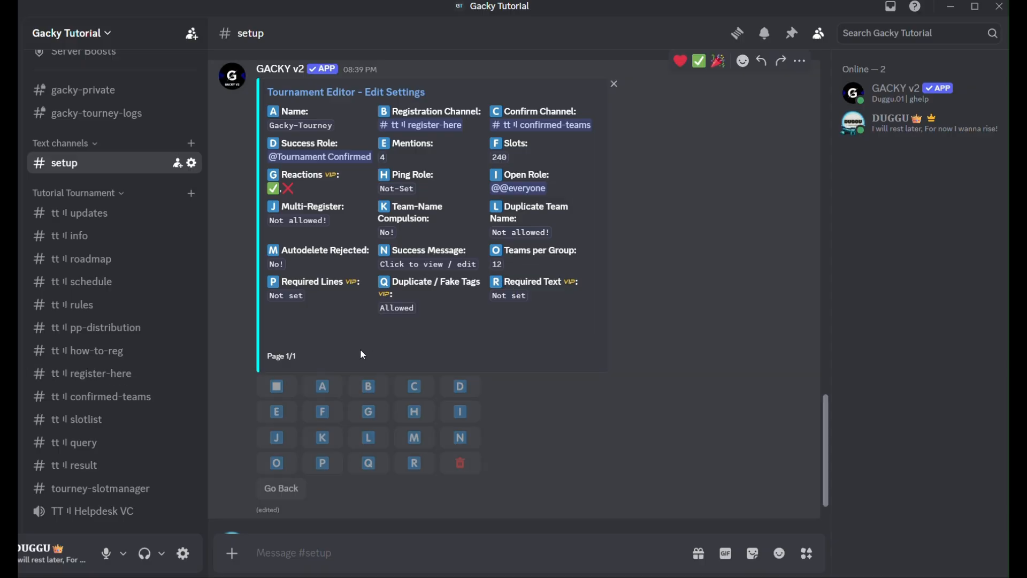
# Call up the tournament manager again with gt and turn on Team-Name Compulsion and Autodelete Rejected in the tournament's settings.
pyautogui.scroll(-1, 344, 387)
pyautogui.click(359, 553)
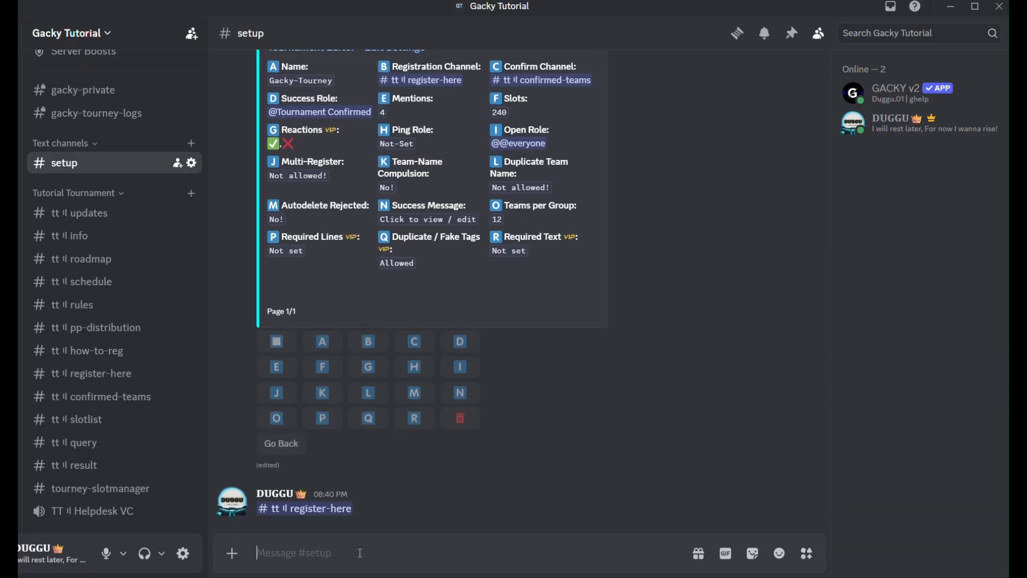
pyautogui.write('gt')
pyautogui.press('Return')
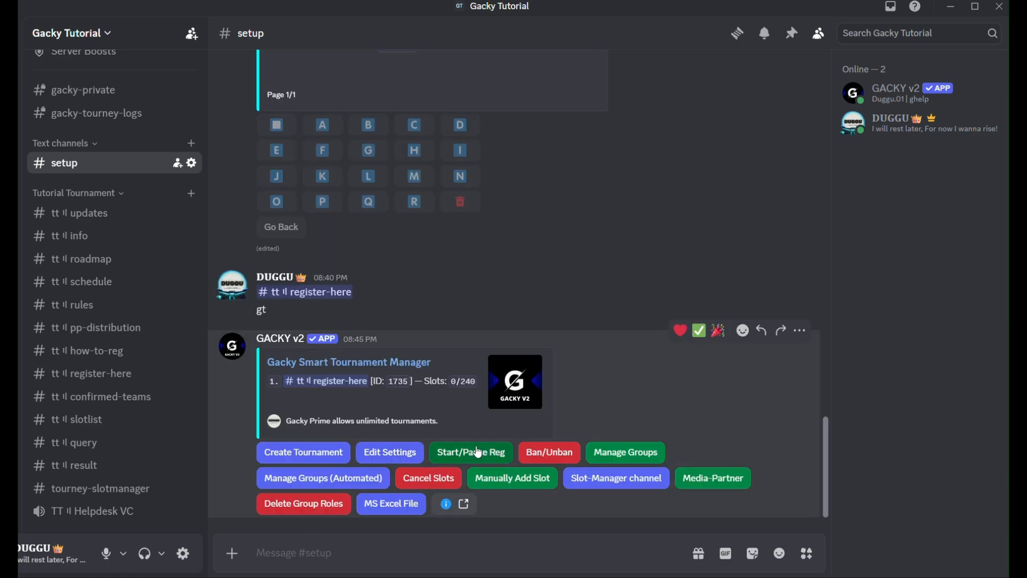
pyautogui.click(390, 452)
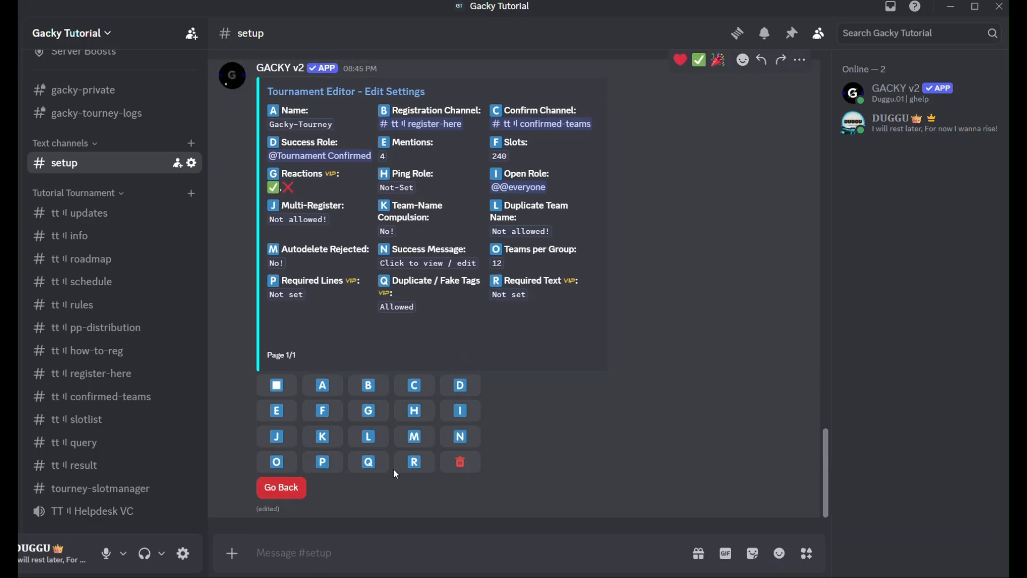
pyautogui.click(326, 439)
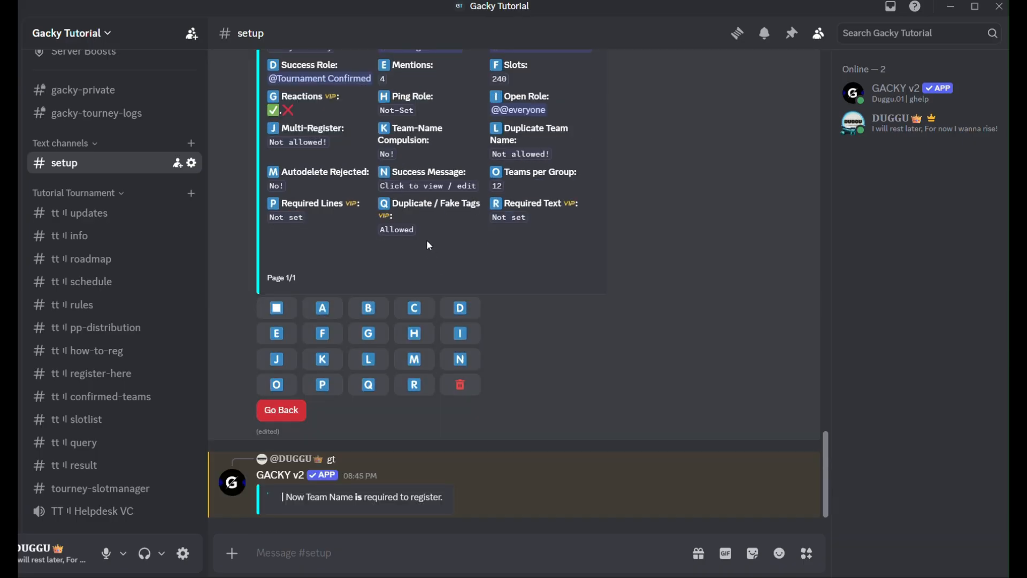
pyautogui.click(415, 359)
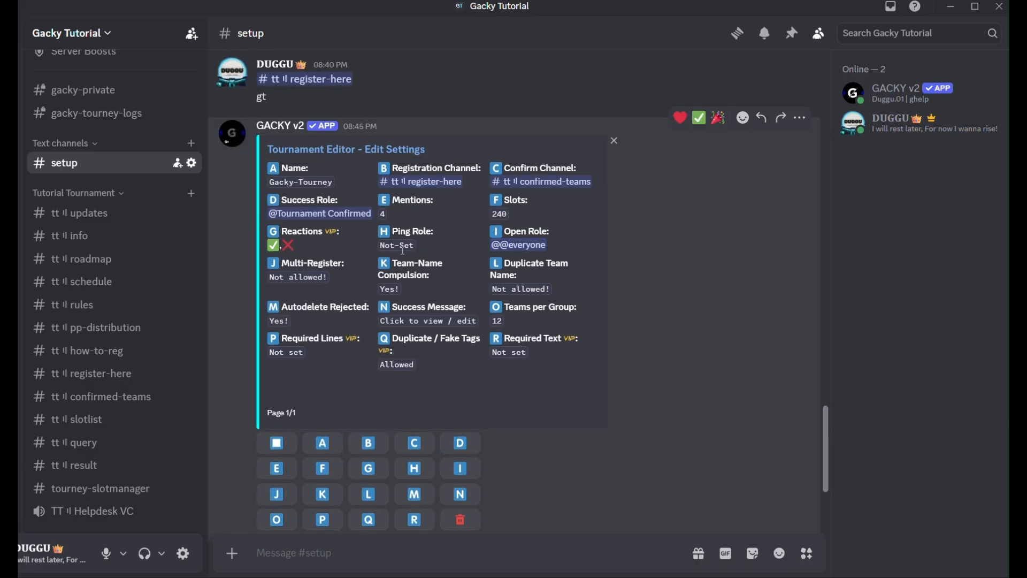
pyautogui.click(418, 385)
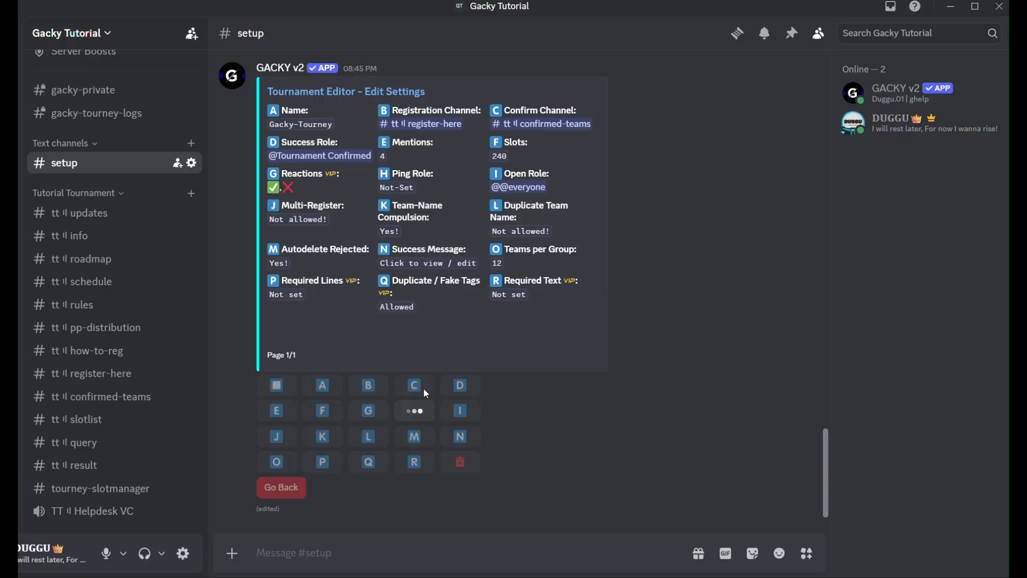
pyautogui.write('@eve')
pyautogui.press('Tab')
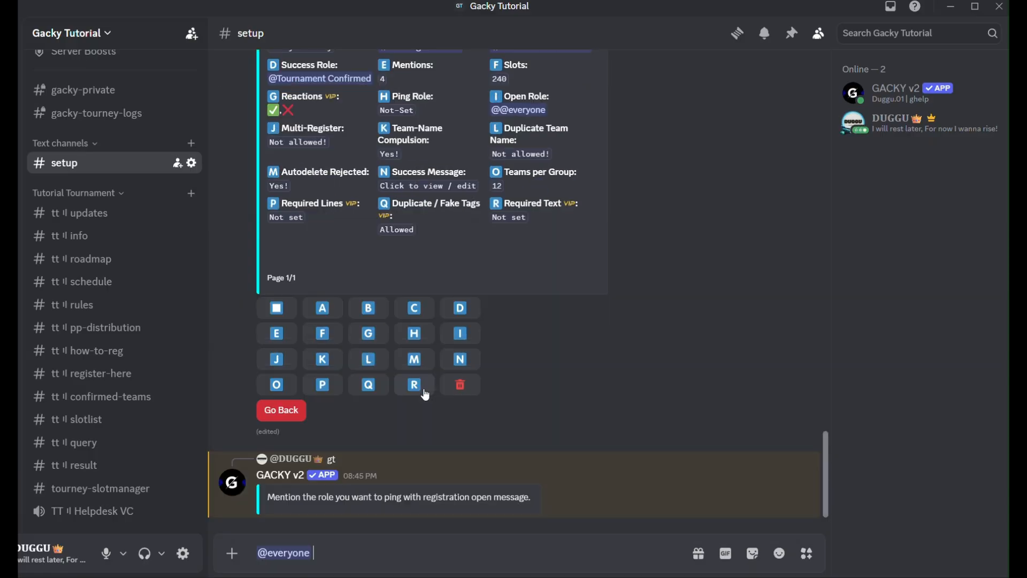
pyautogui.press('Return')
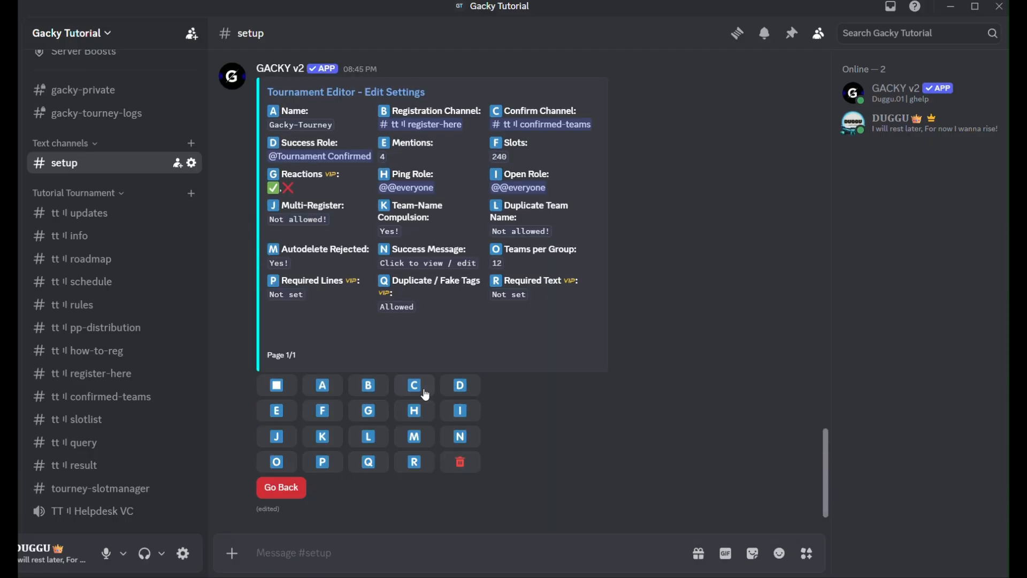
pyautogui.click(276, 385)
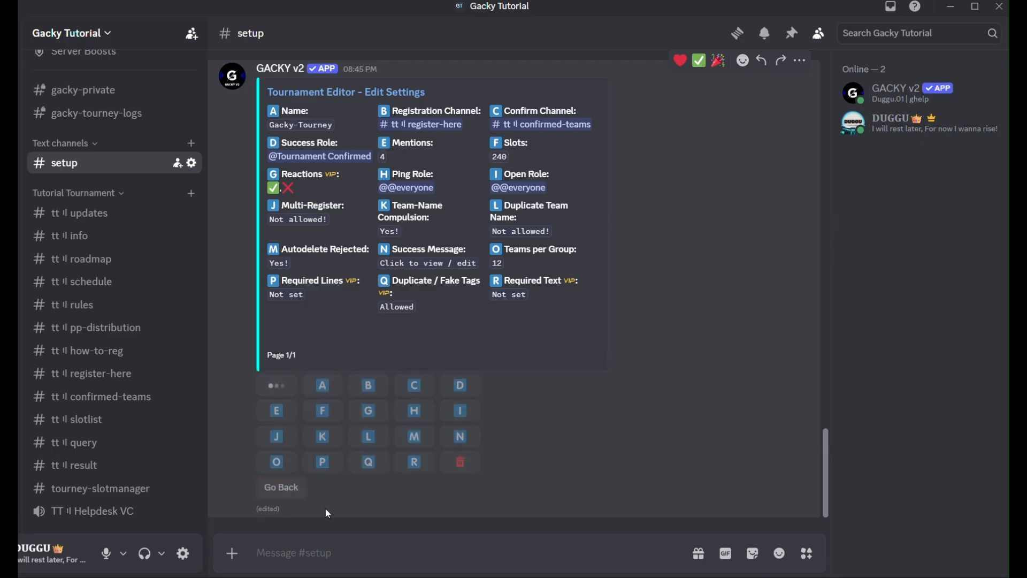
# Call up the tournament manager with gt and start registration for the tt register-here tournament.
pyautogui.write('gt')
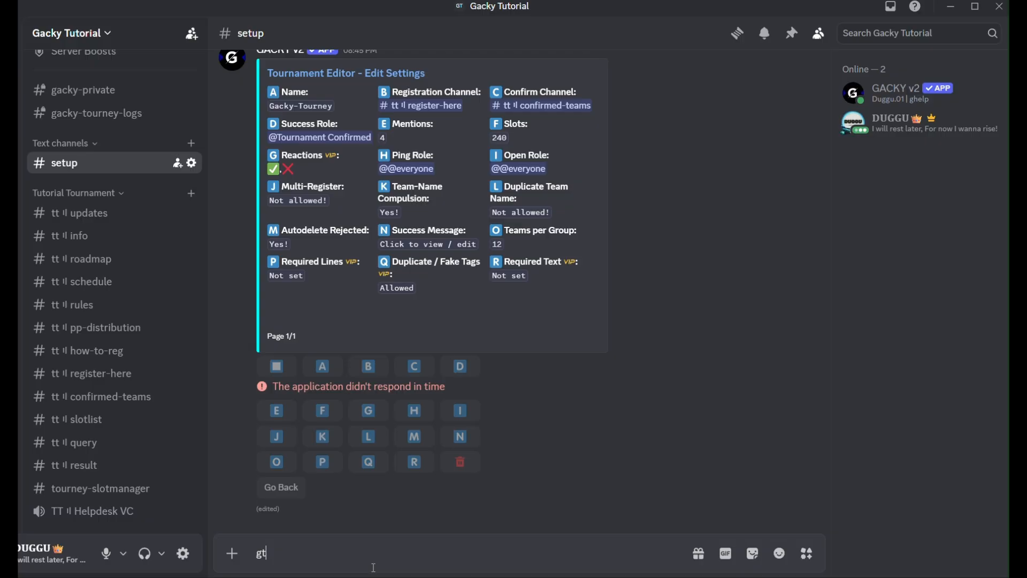
pyautogui.press('Return')
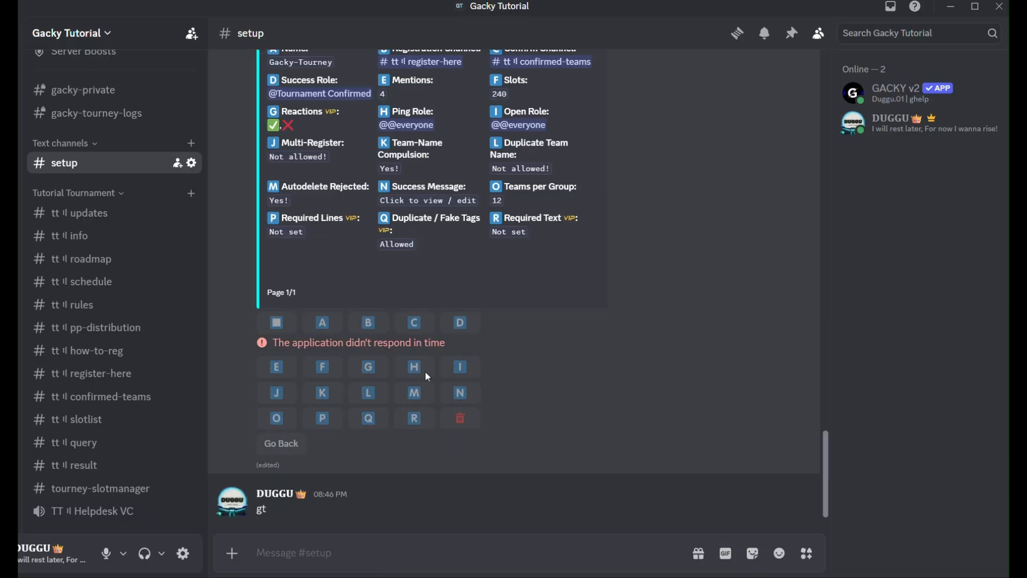
pyautogui.click(469, 463)
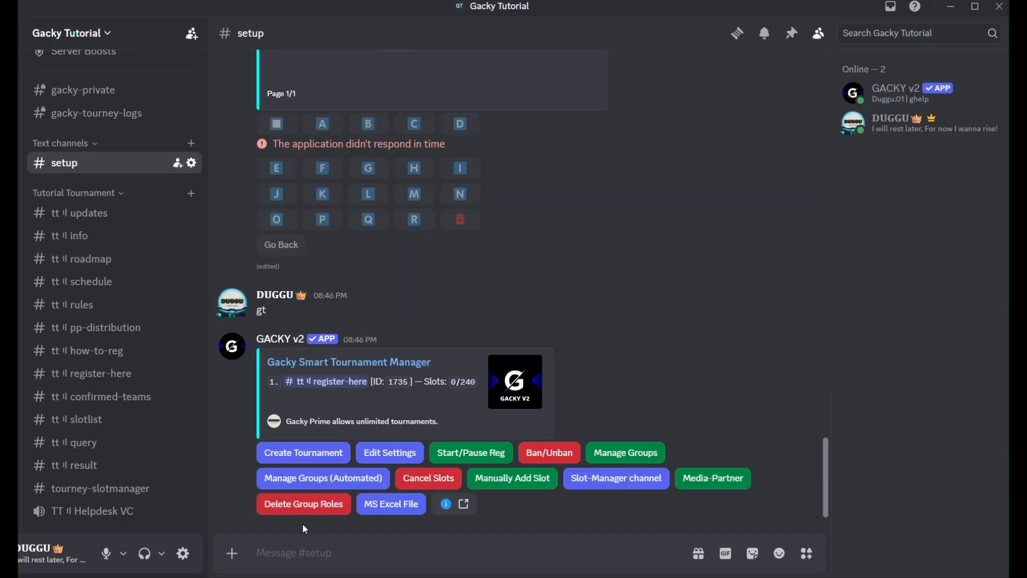
pyautogui.click(282, 504)
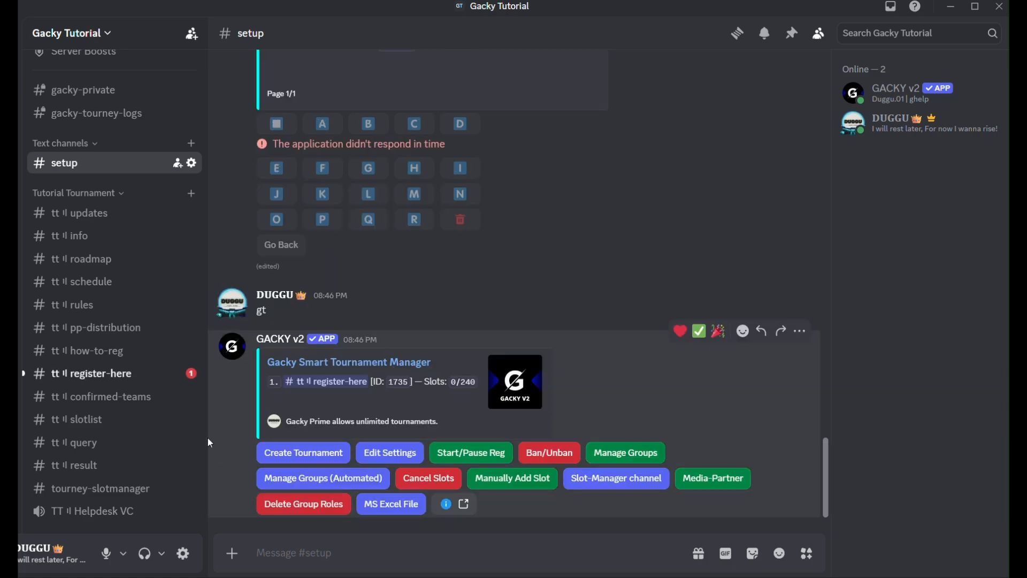
# Send a test registration in the tt register-here channel that mentions the own account four times, without a team name.
pyautogui.click(146, 379)
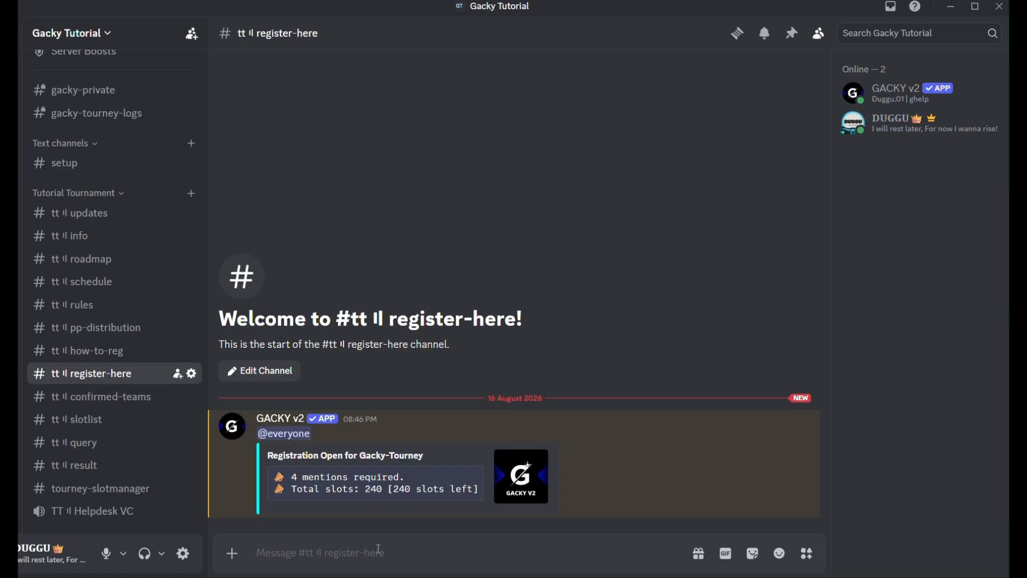
pyautogui.write('Team Name')
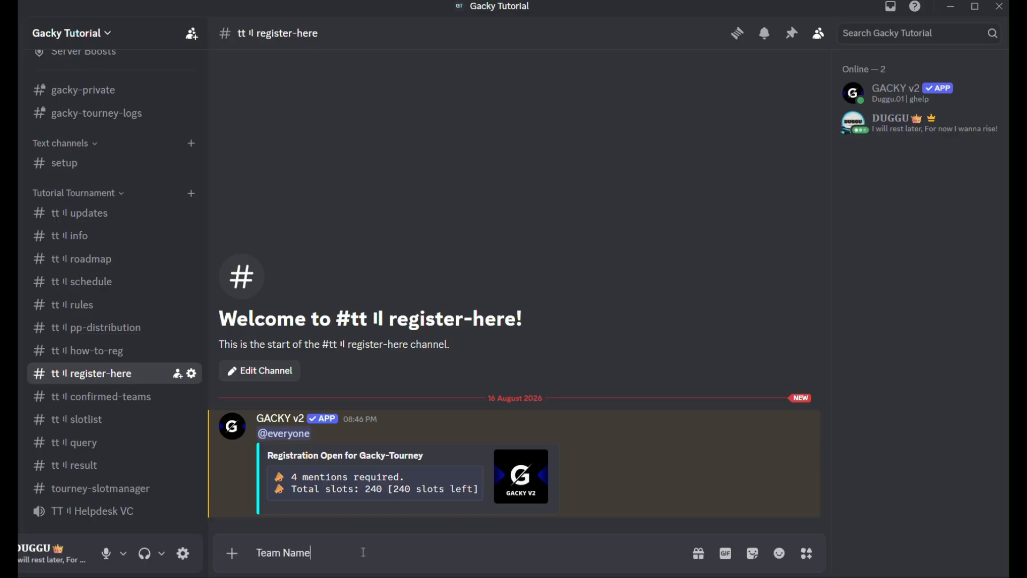
pyautogui.hotkey('ctrl', 'a')
pyautogui.press('BackSpace')
pyautogui.write('@dugg')
pyautogui.press('Return')
pyautogui.write('@dugg')
pyautogui.press('Return')
pyautogui.write('@dugg')
pyautogui.press('Return')
pyautogui.write('@dug')
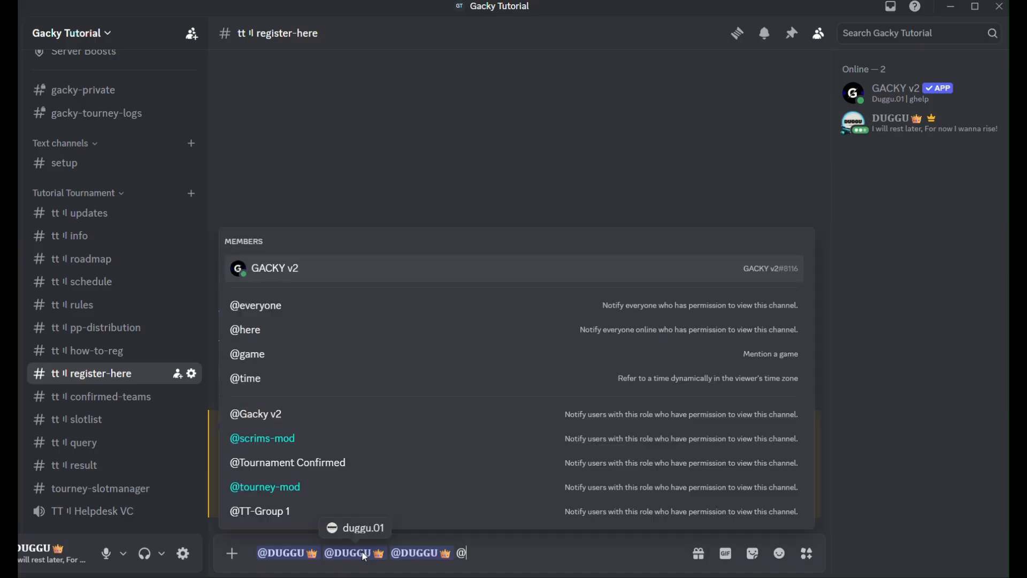
pyautogui.write('g')
pyautogui.press('Return')
pyautogui.press('Return')
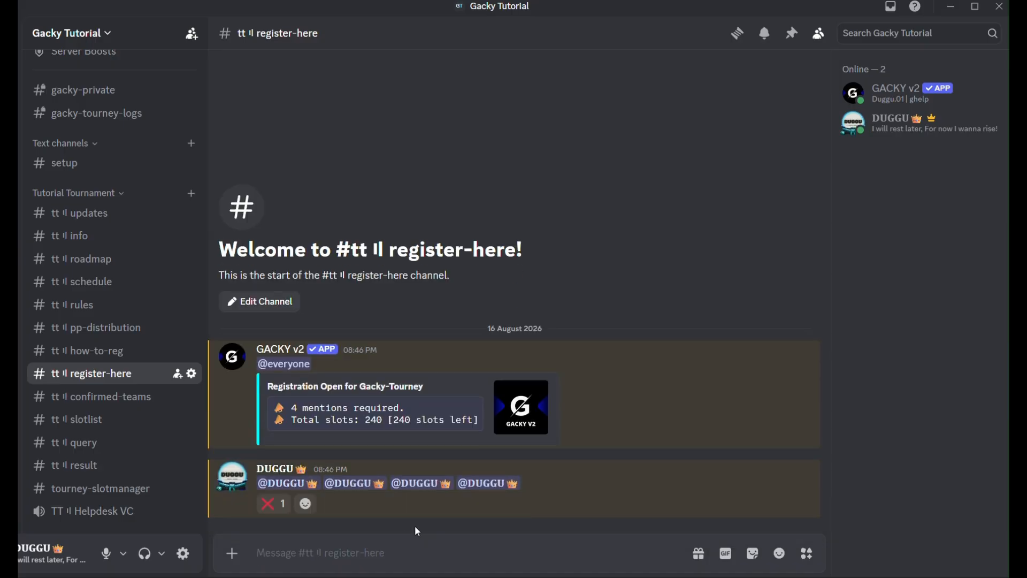
# Read the registration entries in the gacky-tourney-logs channel and return to tt register-here.
pyautogui.moveTo(321, 419); pyautogui.dragTo(436, 417)
pyautogui.tripleClick(478, 496)
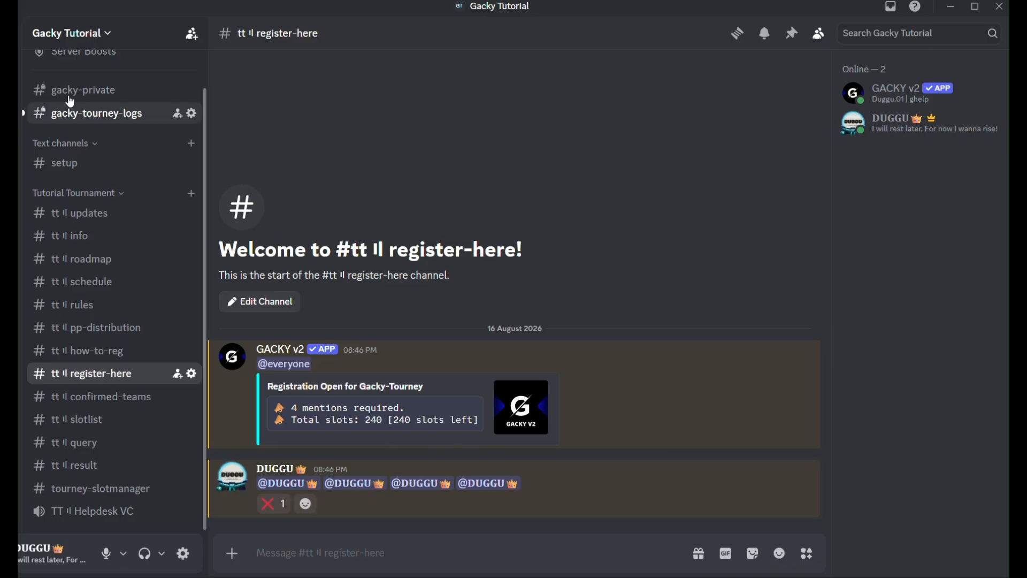
pyautogui.click(71, 114)
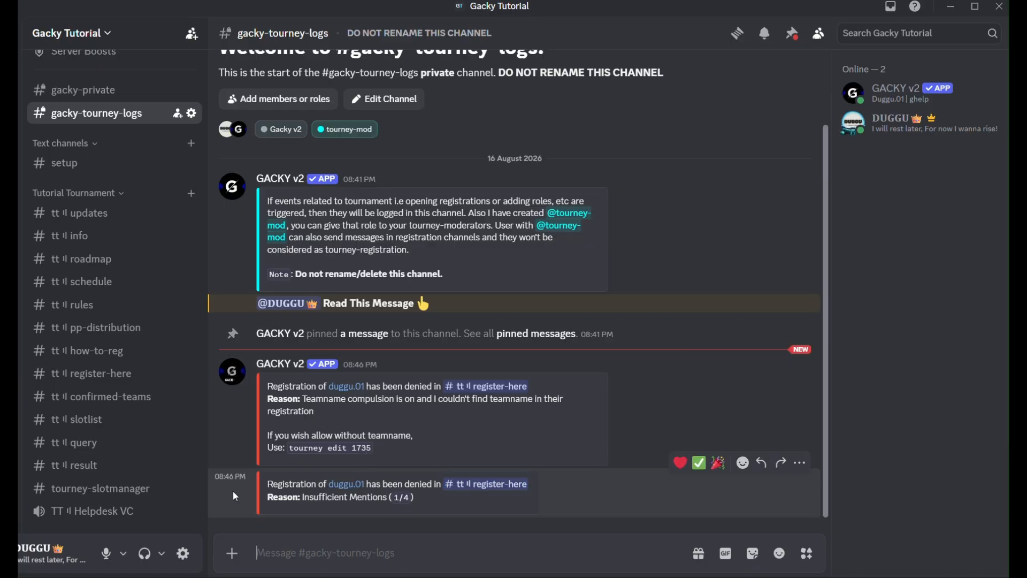
pyautogui.click(112, 352)
pyautogui.click(114, 372)
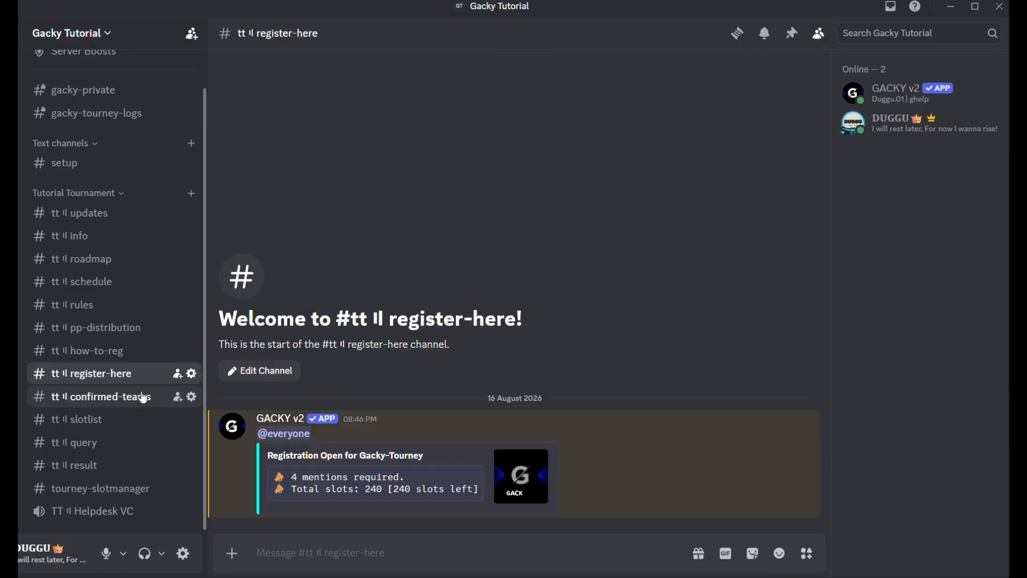
# Pause the tournament's registration from the setup channel and check the notice in tt register-here.
pyautogui.click(92, 168)
pyautogui.click(438, 458)
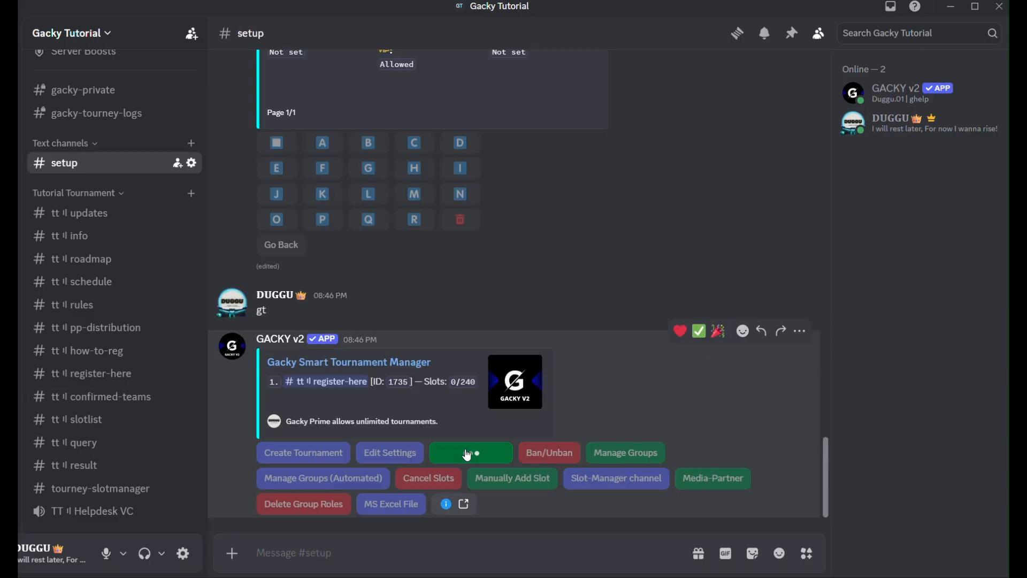
pyautogui.click(300, 509)
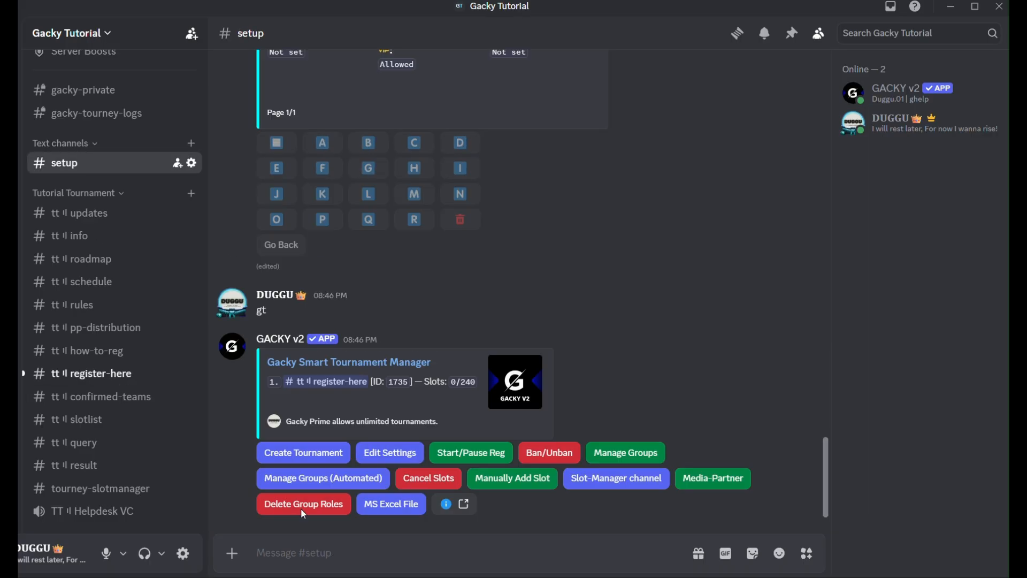
pyautogui.click(121, 379)
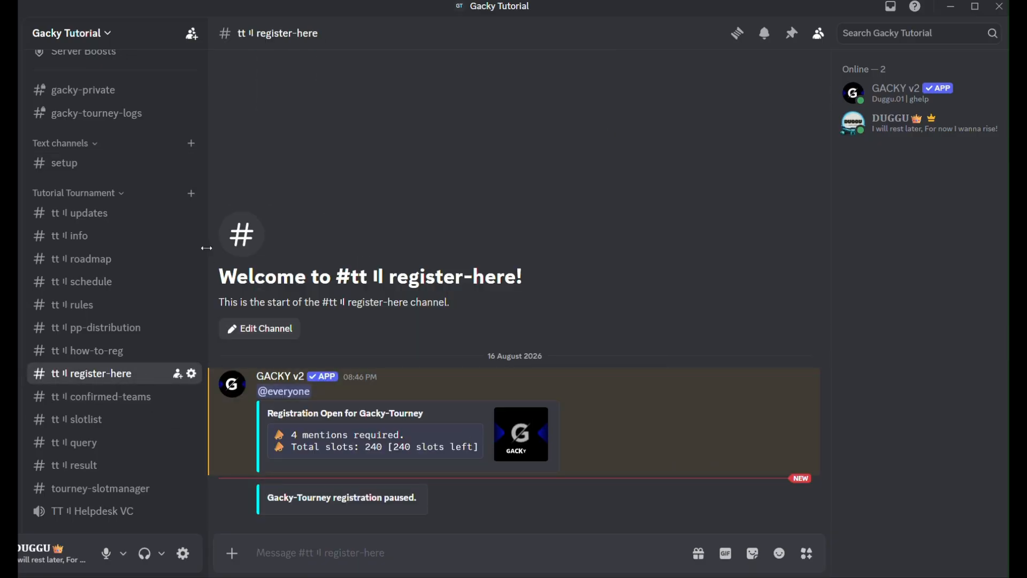
pyautogui.click(81, 166)
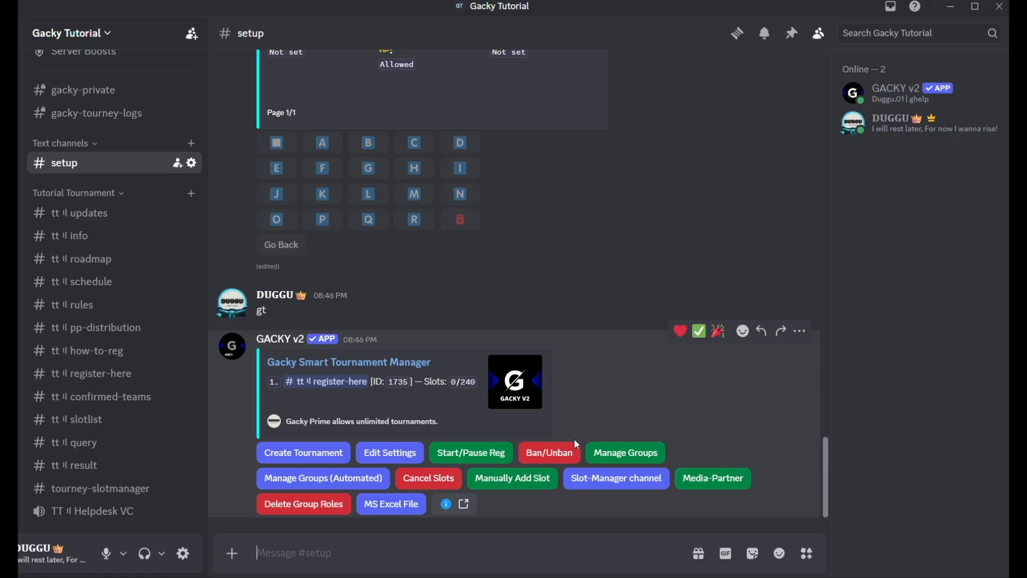
pyautogui.click(603, 460)
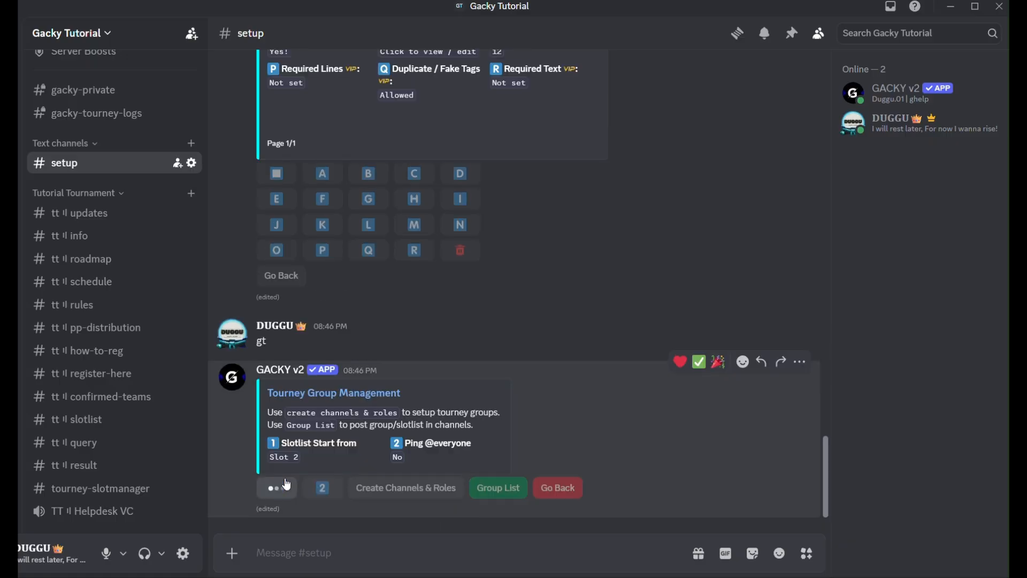
pyautogui.click(286, 486)
pyautogui.write('1')
pyautogui.press('Return')
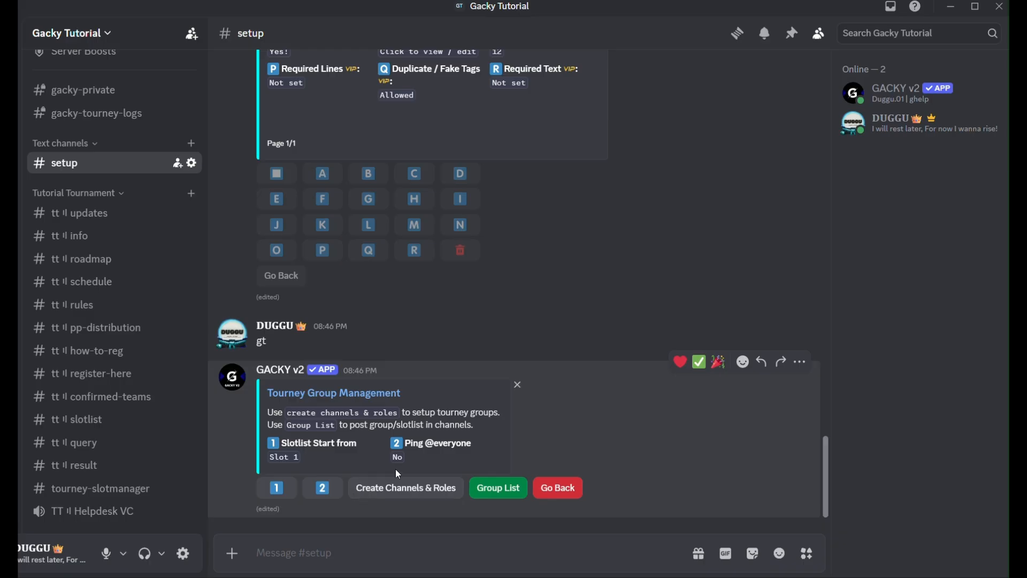
pyautogui.click(323, 489)
pyautogui.click(324, 488)
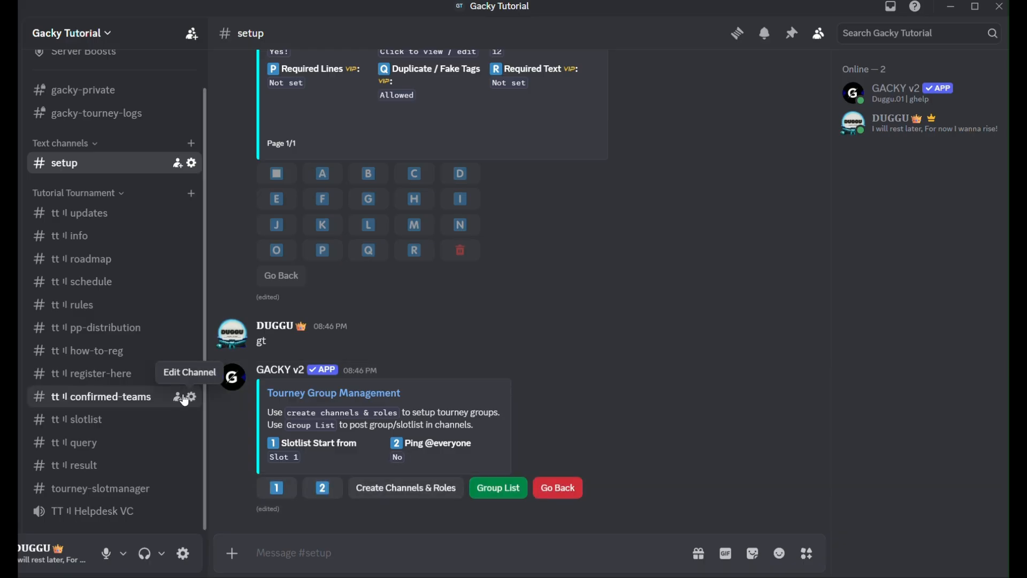
# Start creating group channels and roles with the name format TT Group {0} and confirm the format.
pyautogui.click(409, 495)
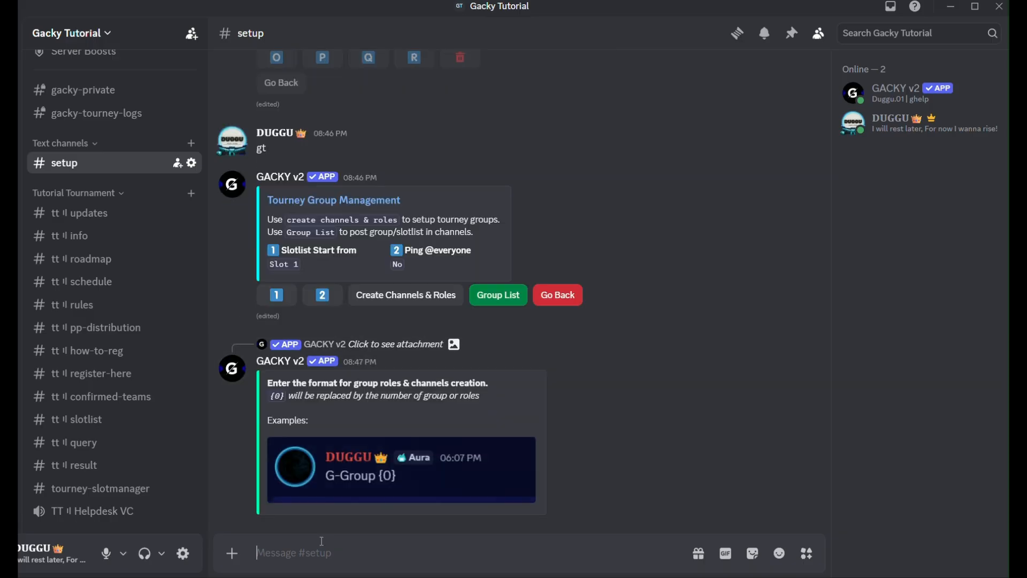
pyautogui.write('TT Group{1-5}')
pyautogui.press('BackSpace')
pyautogui.press('BackSpace')
pyautogui.press('BackSpace')
pyautogui.press('Left')
pyautogui.press('Right')
pyautogui.write('0')
pyautogui.click(341, 555)
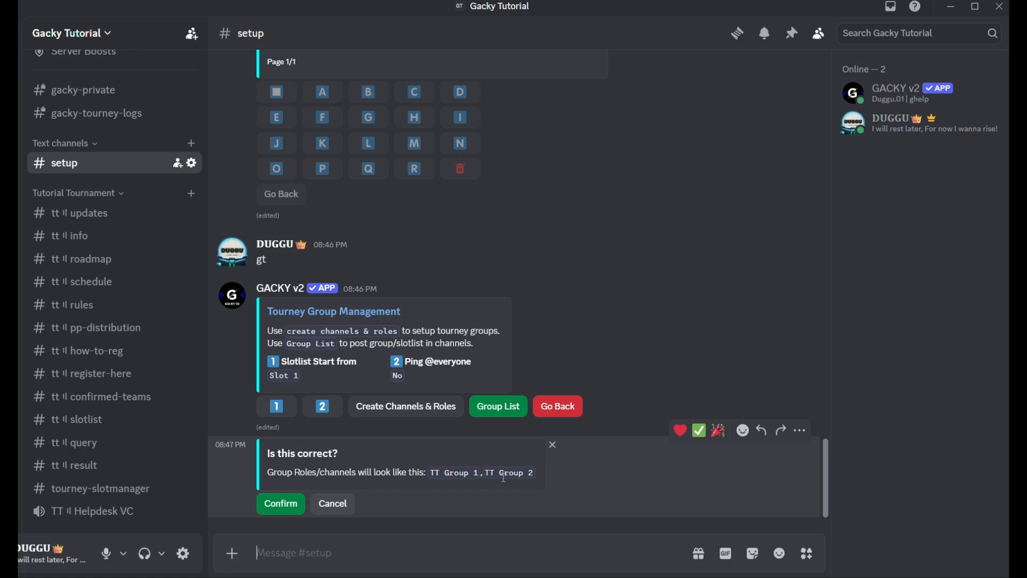
pyautogui.click(283, 505)
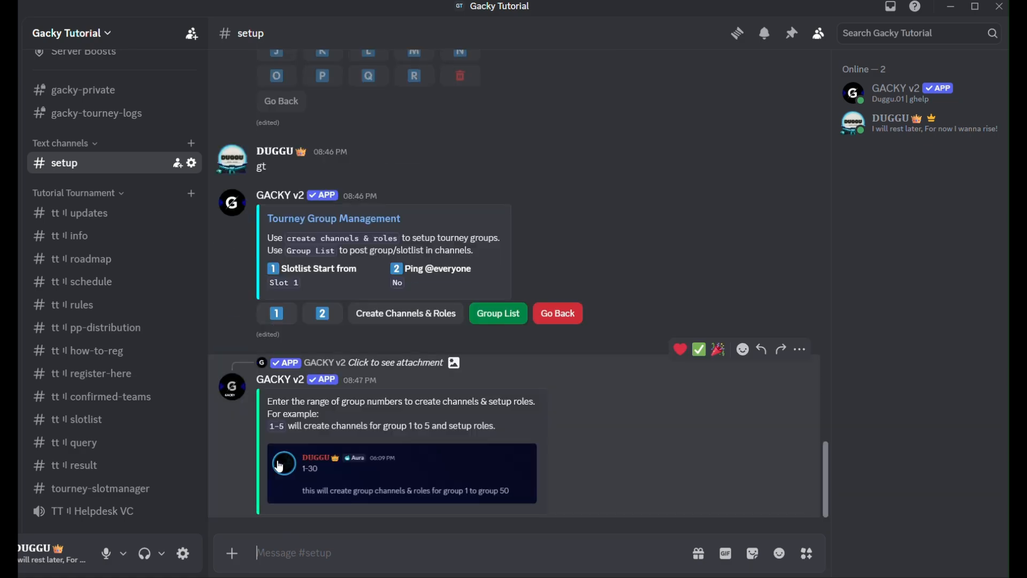
# Enter 1-5 as the range of group numbers and review the tournament's settings, including teams per group.
pyautogui.write('1')
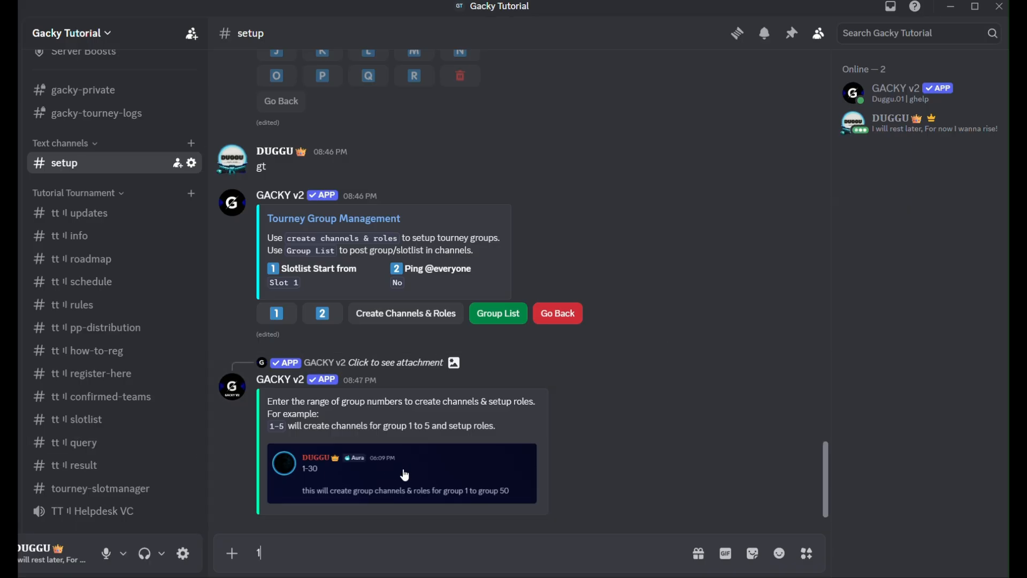
pyautogui.write('-5')
pyautogui.press('Return')
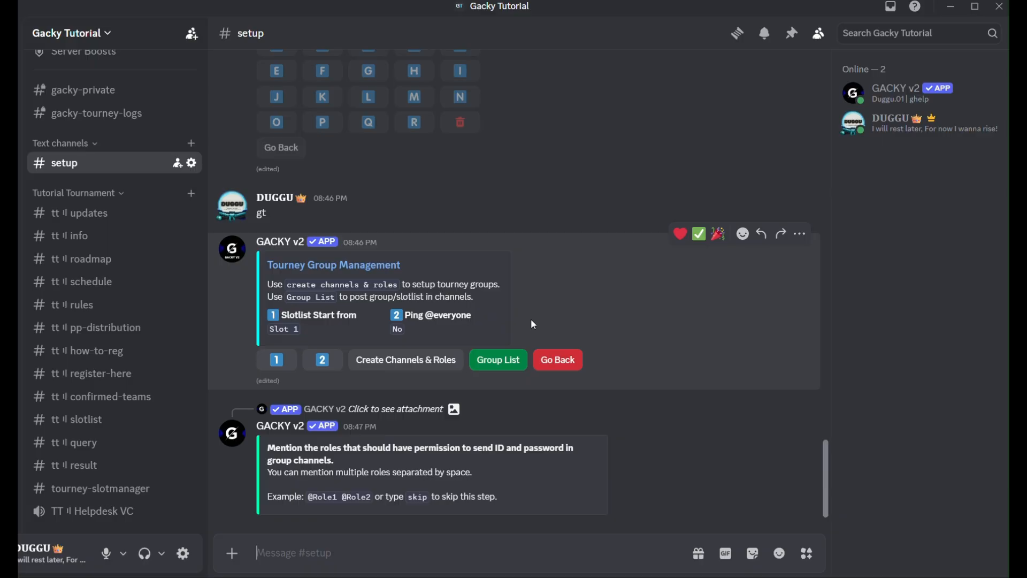
pyautogui.scroll(4, 524, 326)
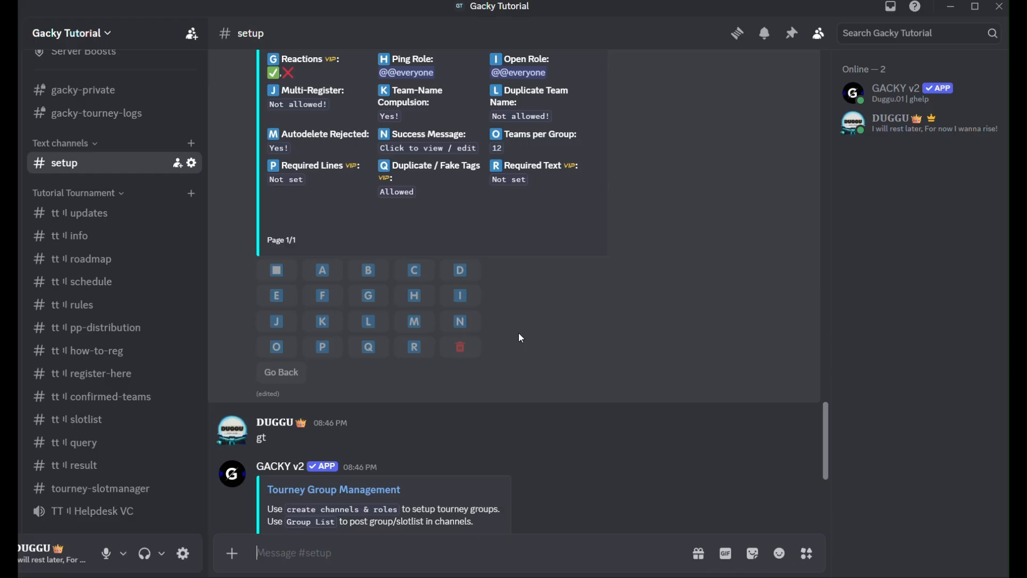
pyautogui.scroll(-2, 503, 310)
pyautogui.scroll(-2, 468, 218)
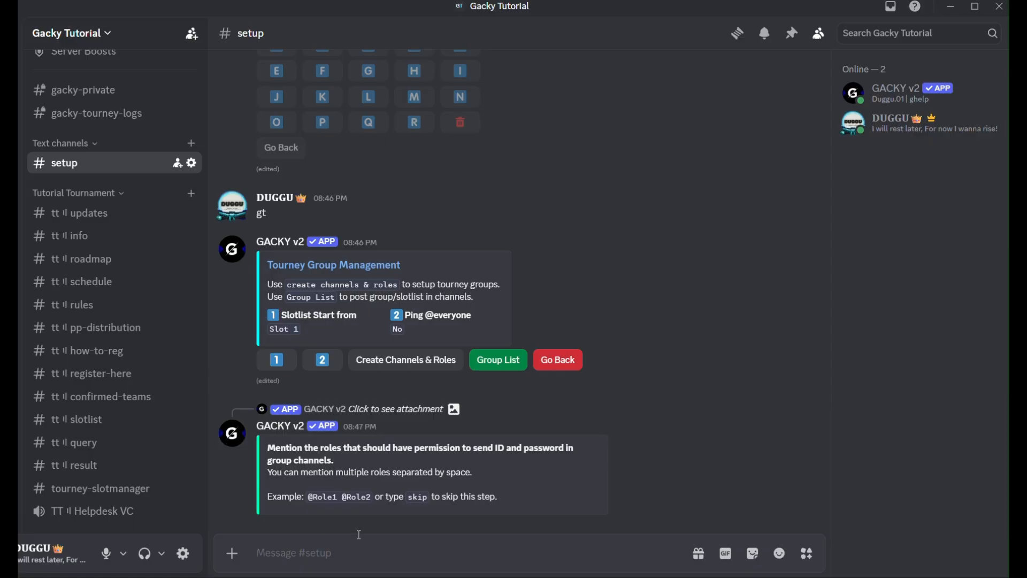
# Skip assigning roles that may send ID and password in the group channels, and check the created channels in the channel list.
pyautogui.write('@idp')
pyautogui.press('BackSpace')
pyautogui.press('BackSpace')
pyautogui.press('BackSpace')
pyautogui.press('BackSpace')
pyautogui.write('s')
pyautogui.press('Return')
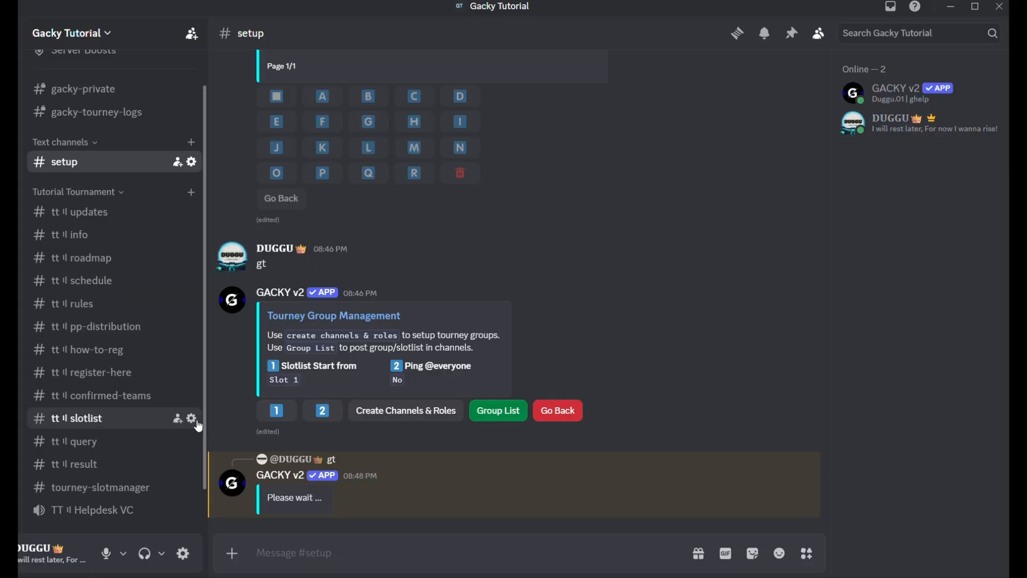
pyautogui.scroll(-3, 156, 435)
pyautogui.scroll(-2, 134, 454)
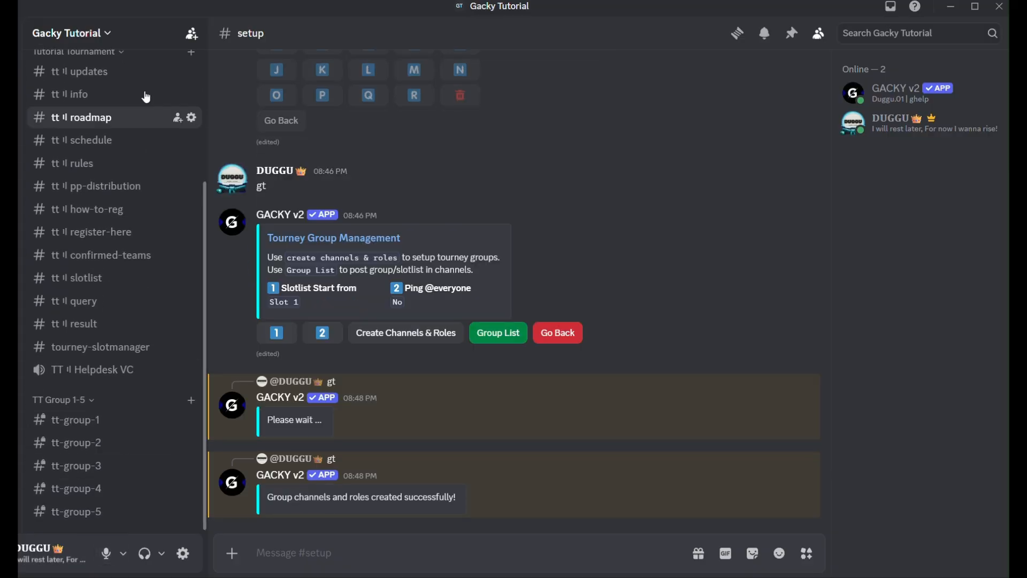
# Delete the old TT-Group 1 and TT-Group 2 roles in the server's role settings.
pyautogui.click(70, 33)
pyautogui.click(128, 132)
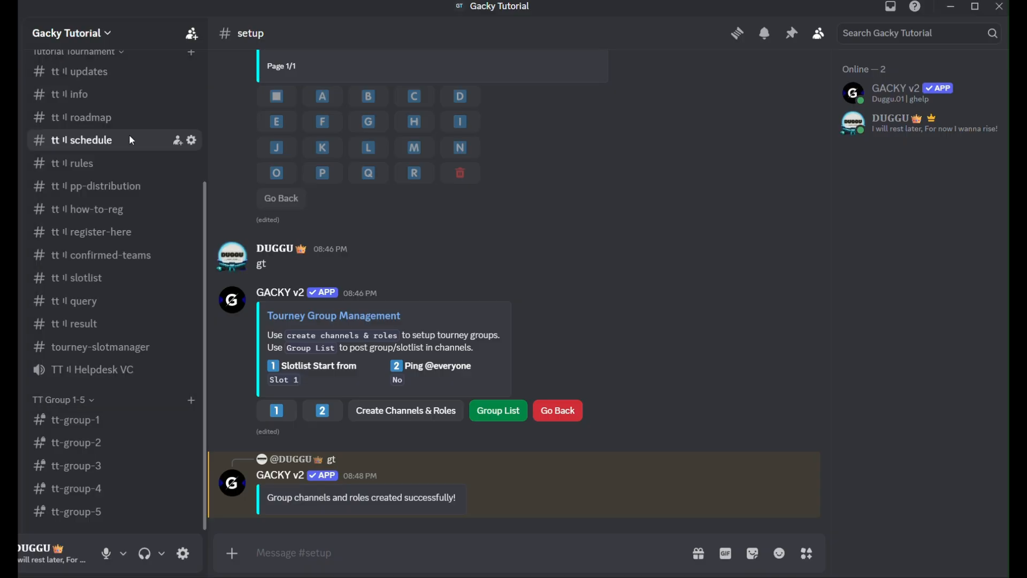
pyautogui.click(160, 305)
pyautogui.scroll(-5, 424, 332)
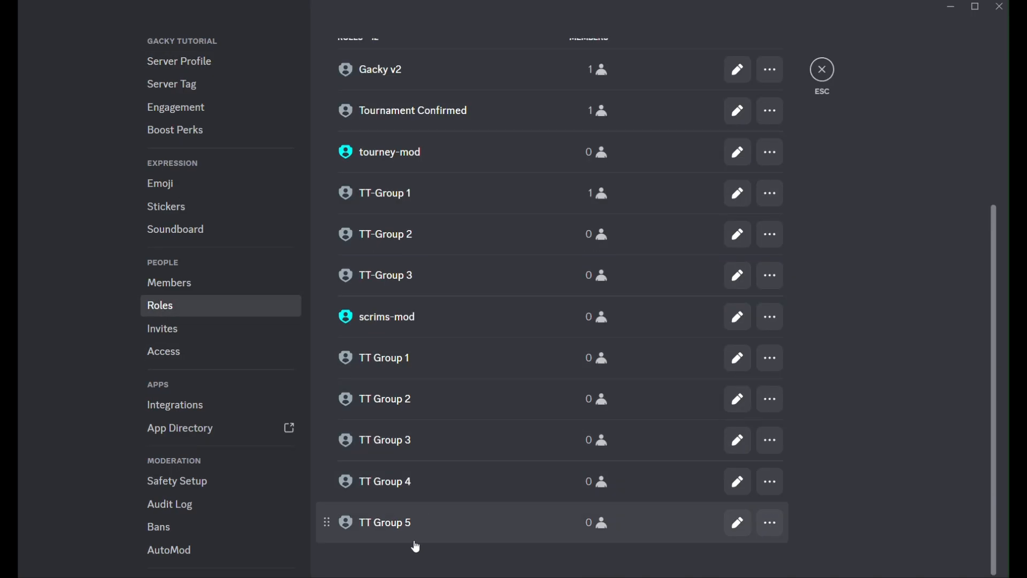
pyautogui.click(781, 201)
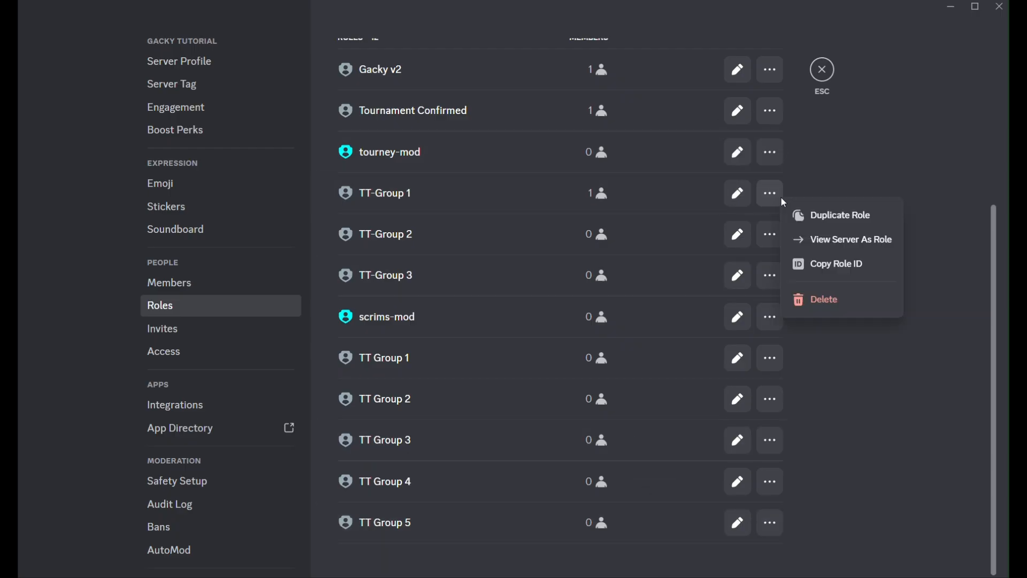
pyautogui.click(793, 315)
pyautogui.click(576, 327)
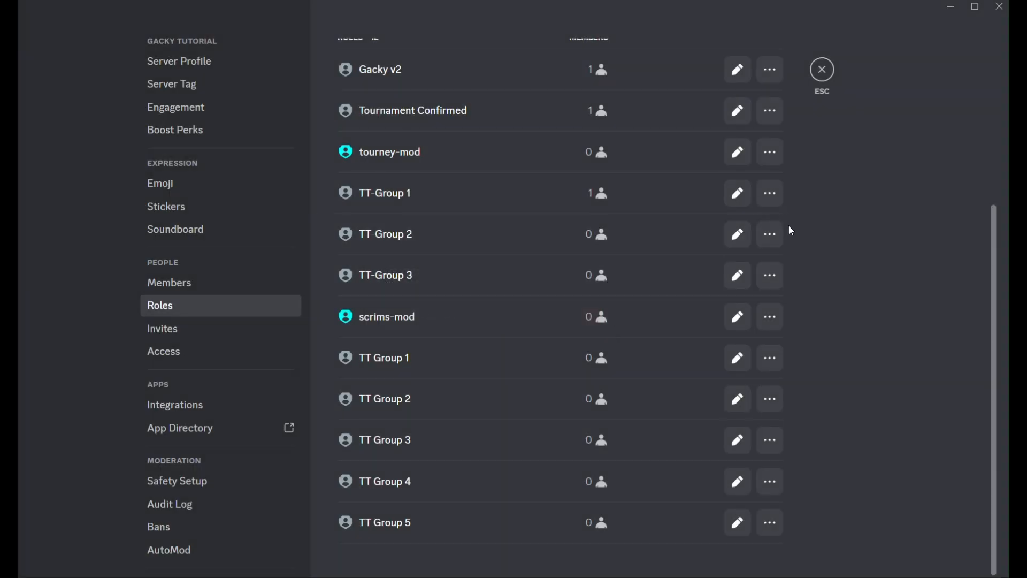
pyautogui.click(770, 236)
pyautogui.click(616, 340)
pyautogui.click(607, 328)
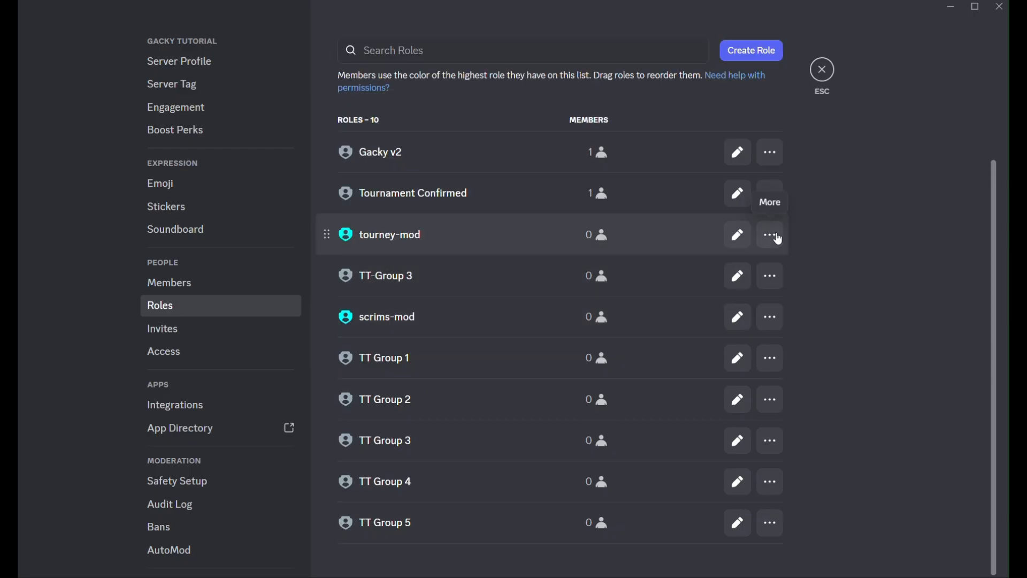
# Delete the old TT-Group 3 role and leave the server settings.
pyautogui.click(784, 275)
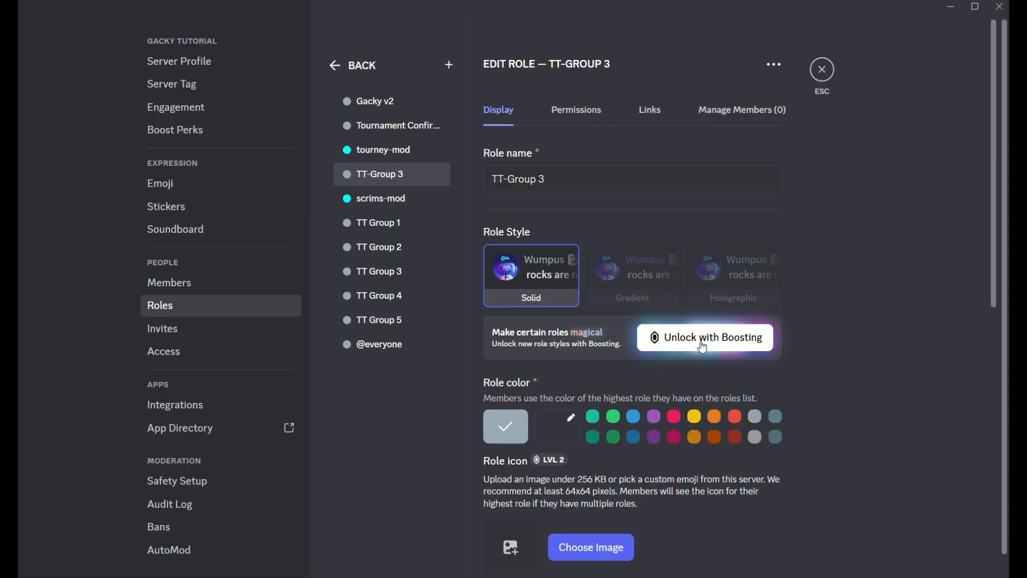
pyautogui.rightClick(428, 181)
pyautogui.click(466, 278)
pyautogui.click(550, 318)
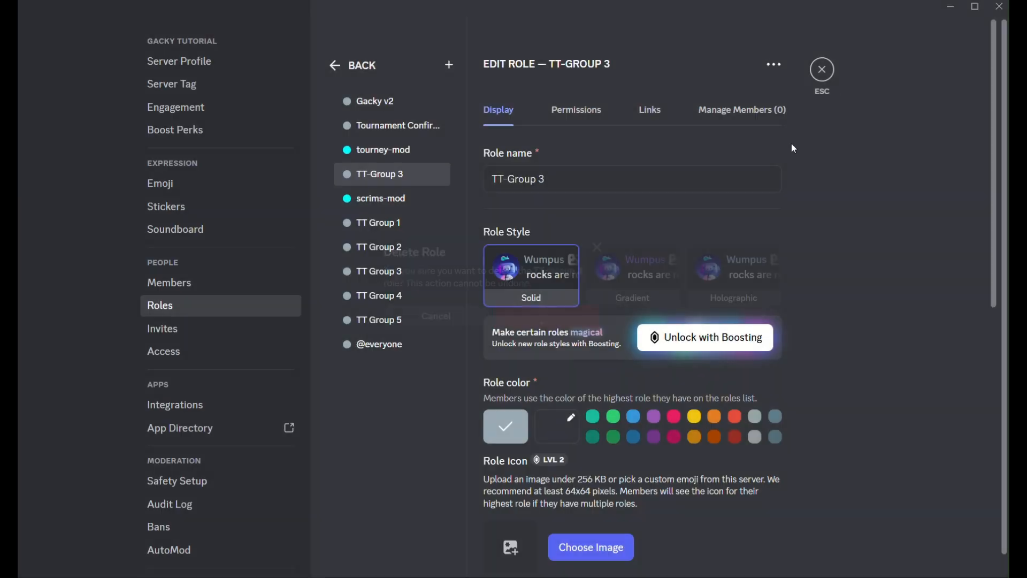
pyautogui.click(827, 73)
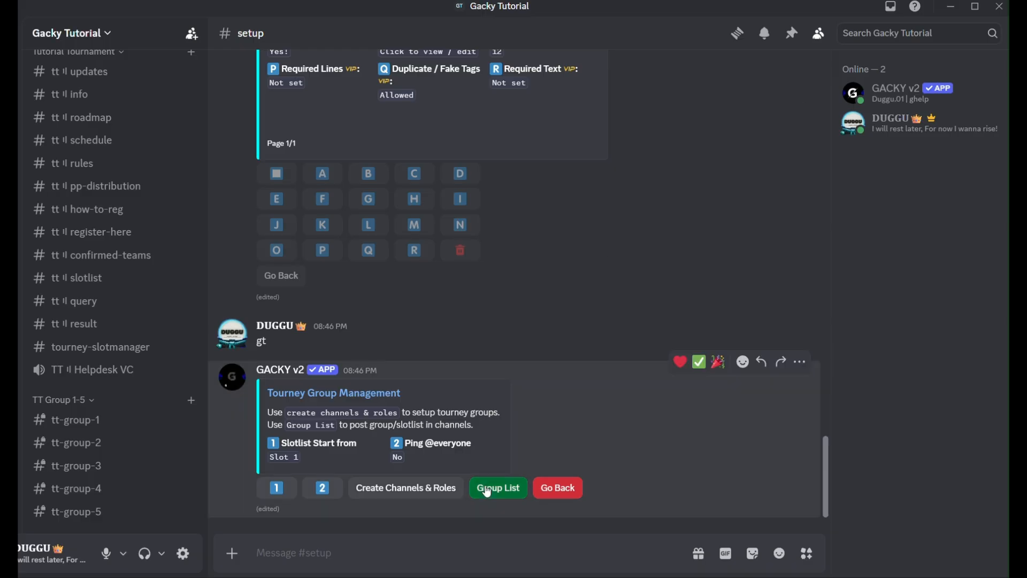
# Request the tournament's group list and call up the tournament manager again with gt.
pyautogui.click(498, 487)
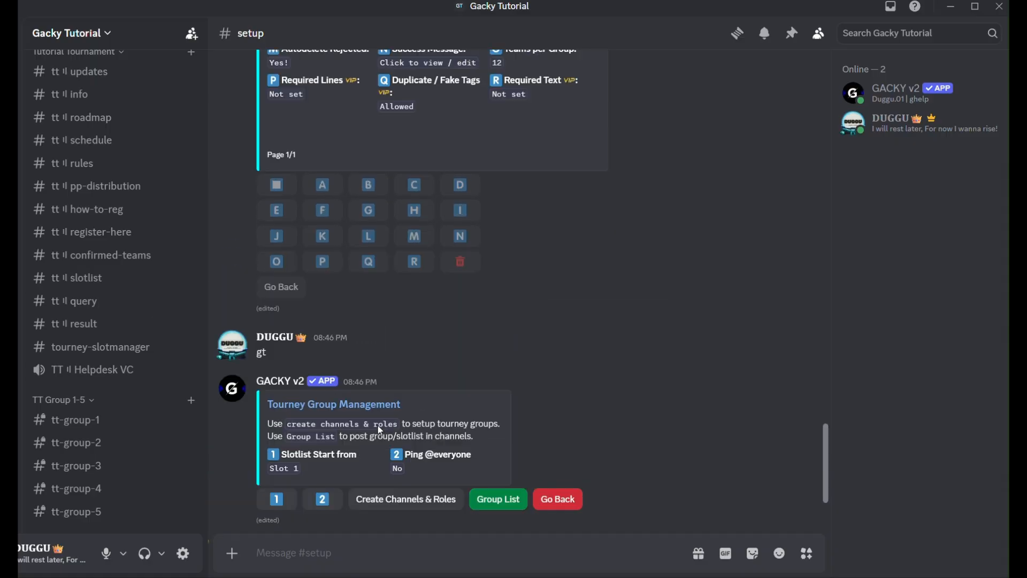
pyautogui.write('gt')
pyautogui.press('Return')
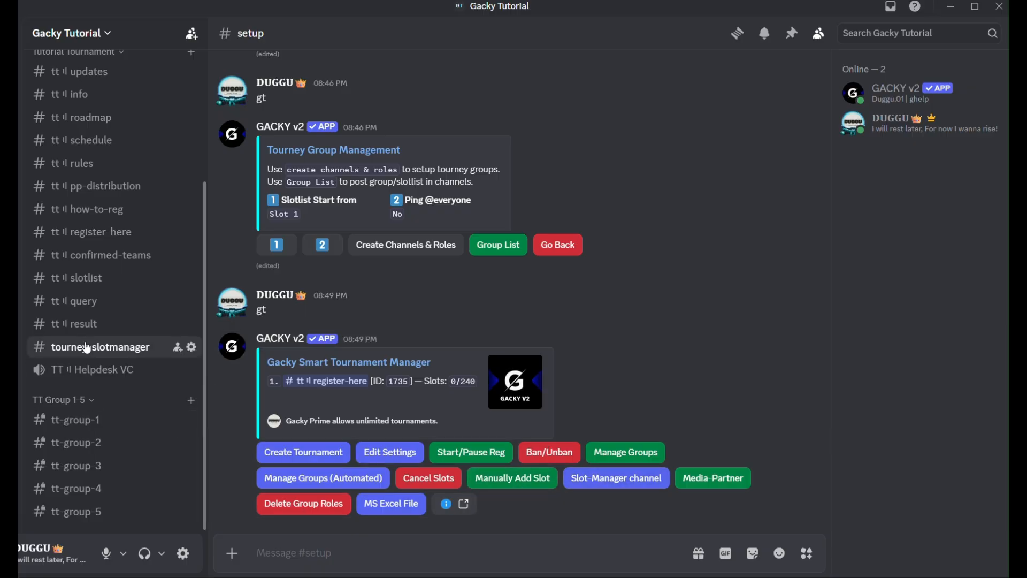
# Look at the tournament manager's Slot-Manager channel option and open its Media-Partner settings.
pyautogui.click(593, 479)
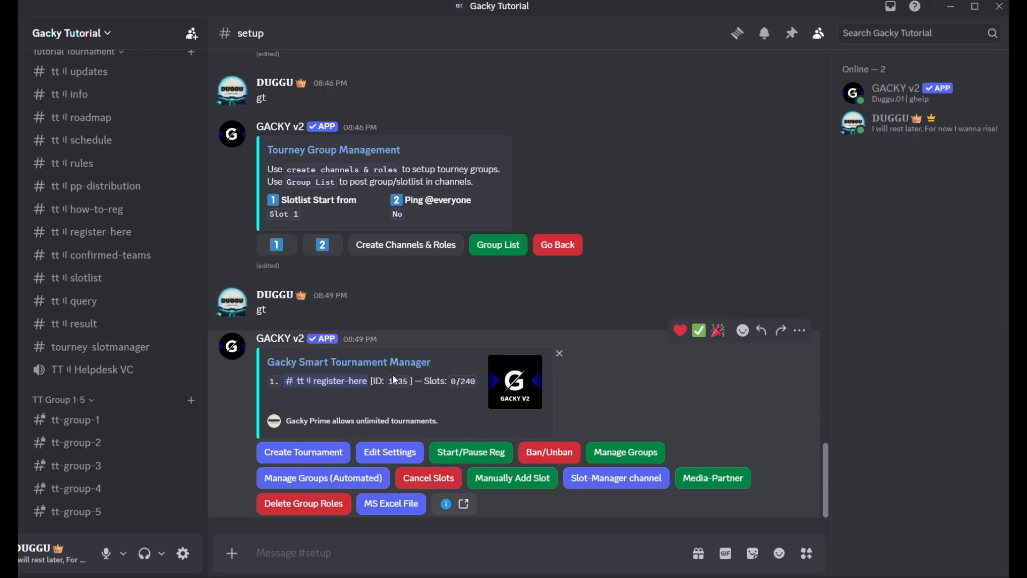
pyautogui.click(698, 483)
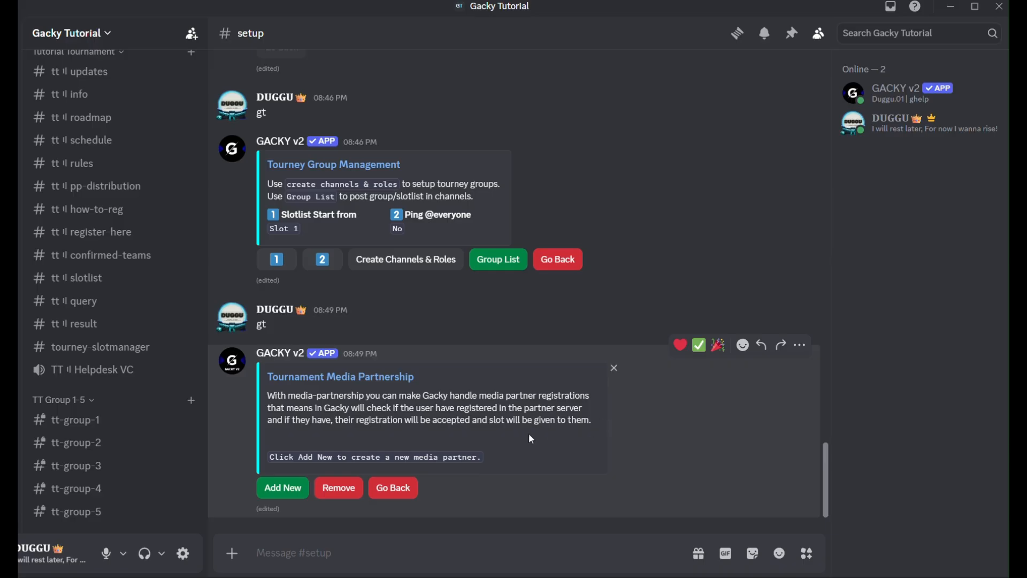
# Look at the prompt for adding a new media partner, go back to the tournament manager and highlight the tournament's ID.
pyautogui.click(277, 489)
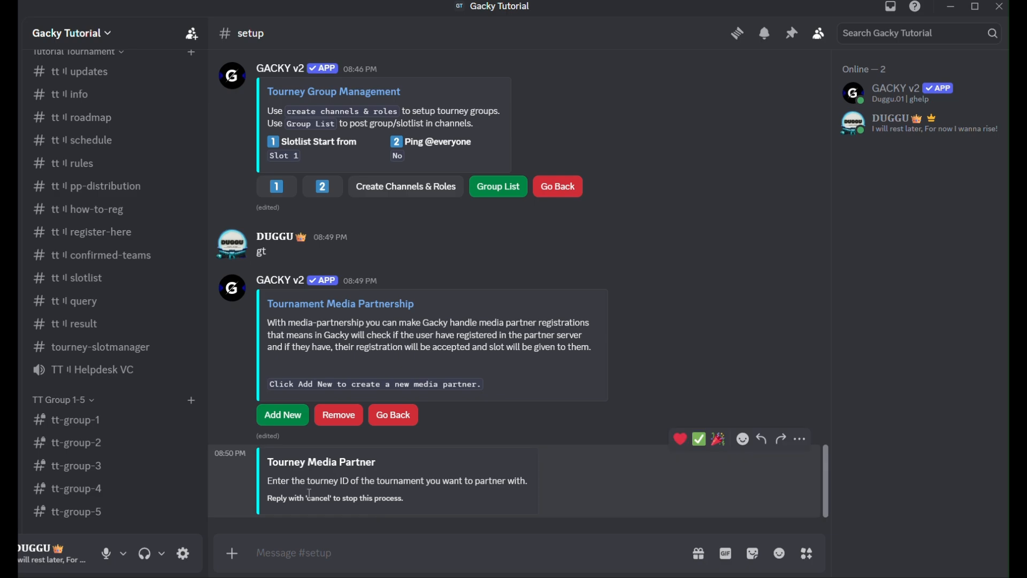
pyautogui.click(392, 415)
pyautogui.doubleClick(398, 292)
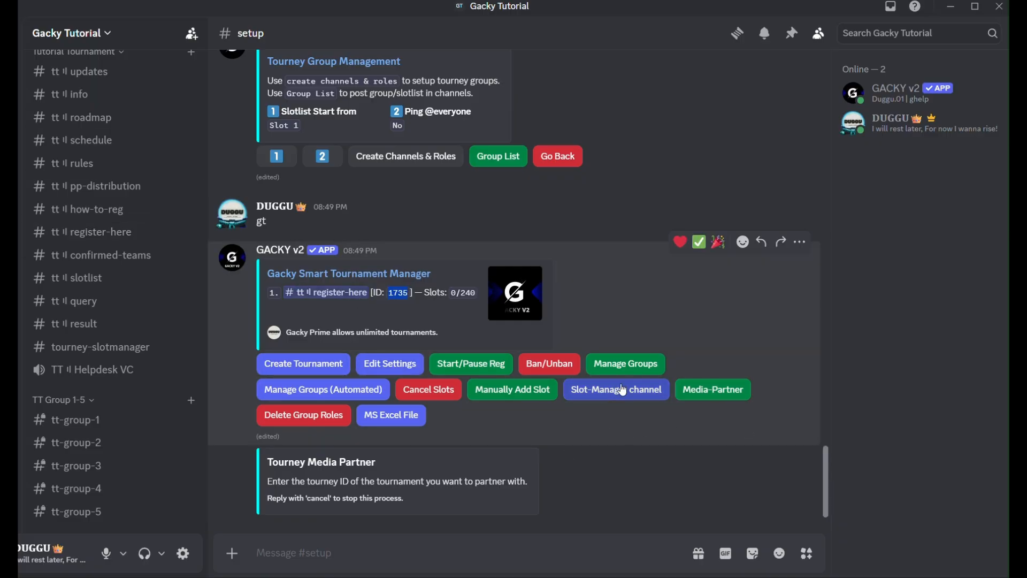
# Start the bulk deletion of group roles, go through the four-step guide and proceed to the clean-up.
pyautogui.click(300, 427)
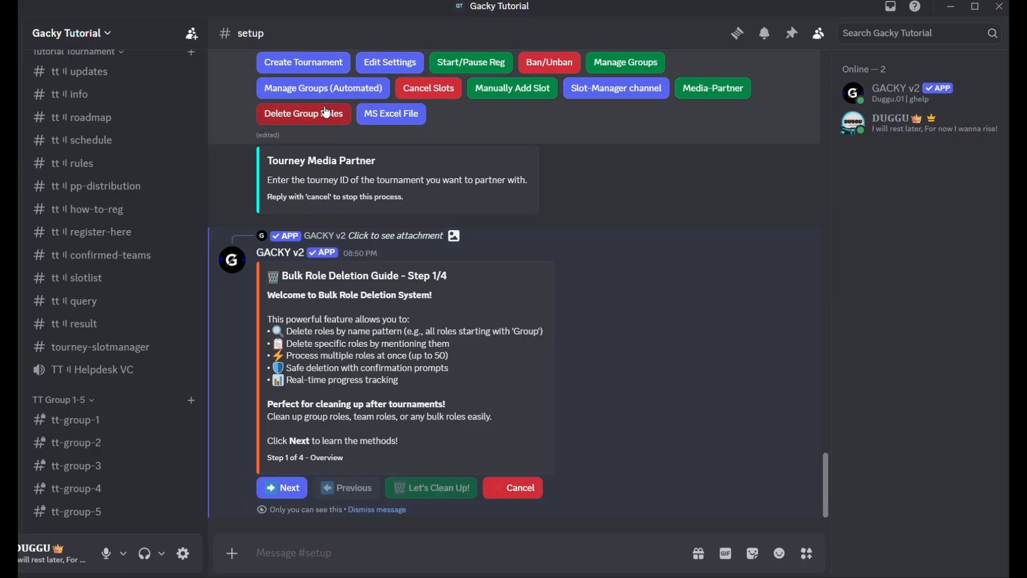
pyautogui.click(301, 495)
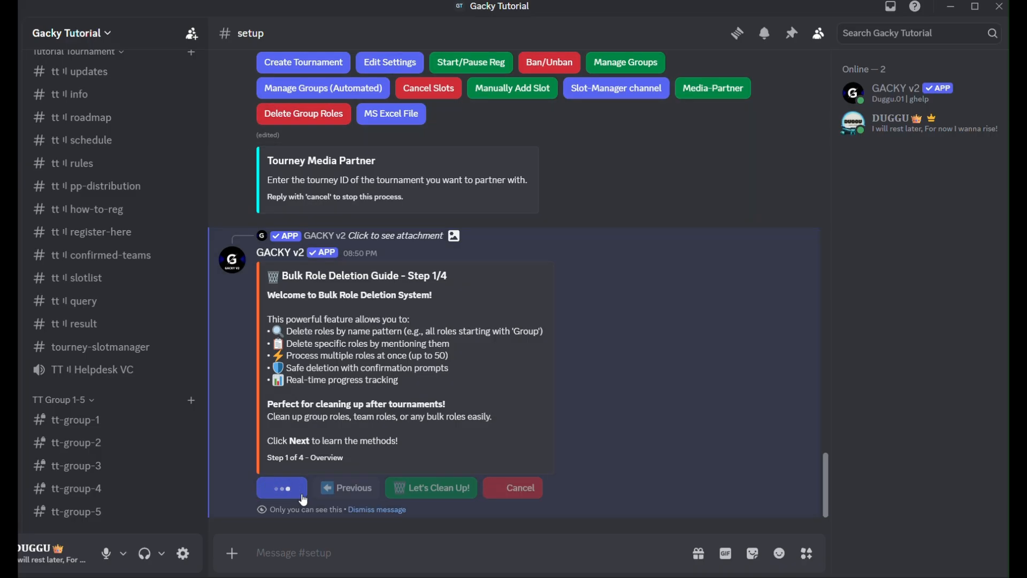
pyautogui.click(294, 483)
pyautogui.click(294, 482)
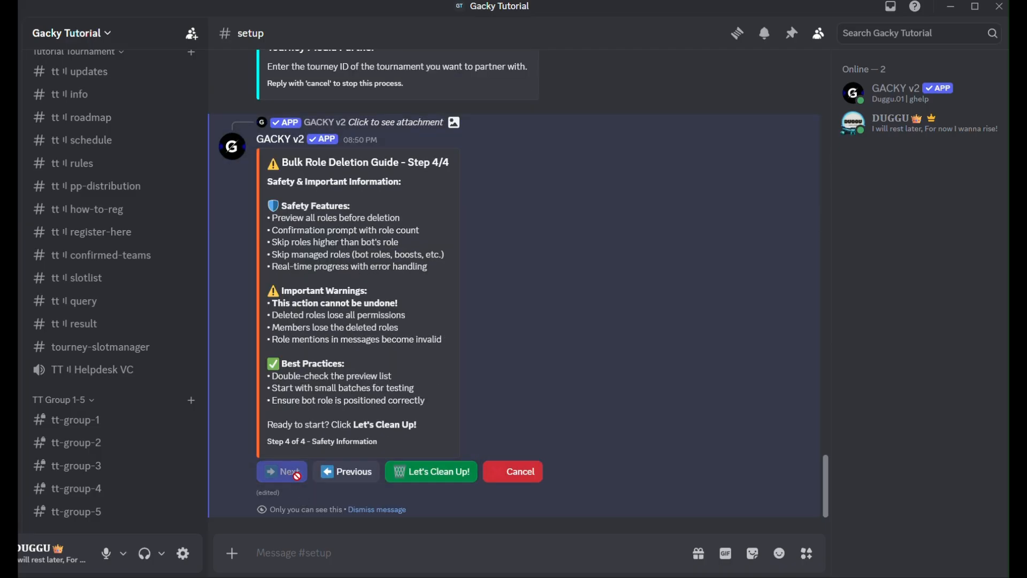
pyautogui.click(430, 472)
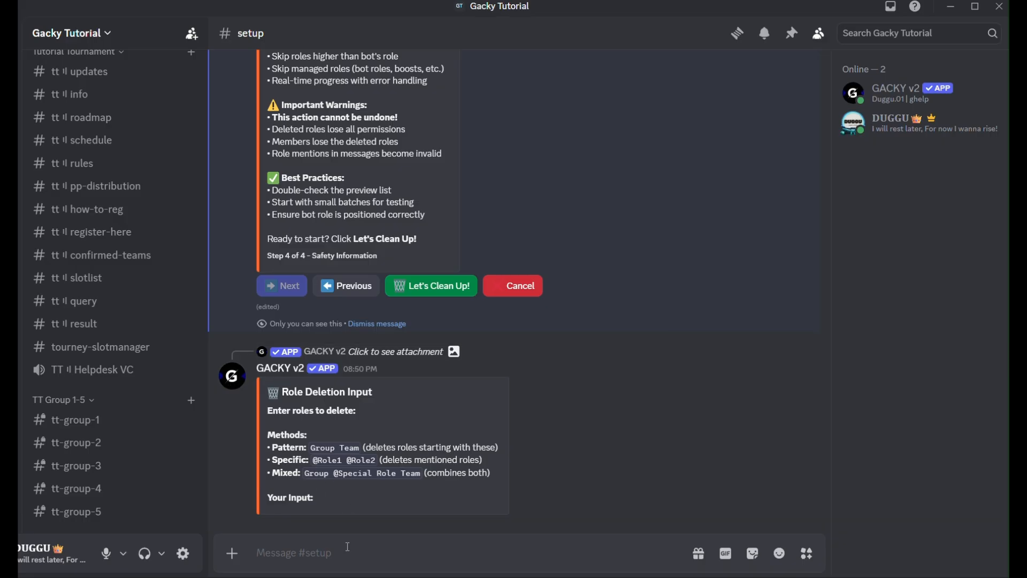
# Enter TT GROUP as the role name pattern, review the previewed roles and confirm deleting all of them.
pyautogui.write('@')
pyautogui.press('BackSpace')
pyautogui.write('TT GROUP')
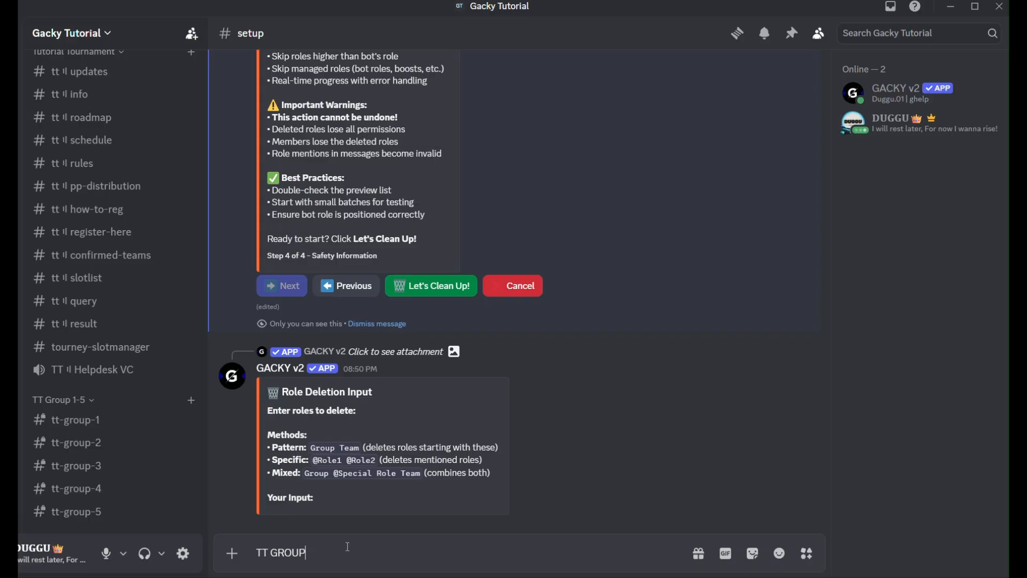
pyautogui.press('Return')
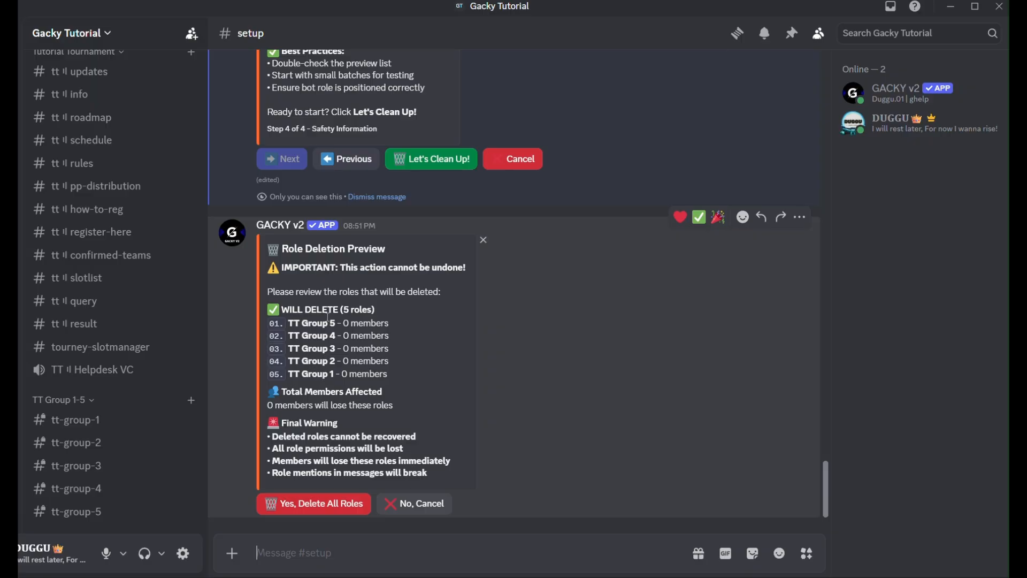
pyautogui.moveTo(328, 323); pyautogui.dragTo(413, 367)
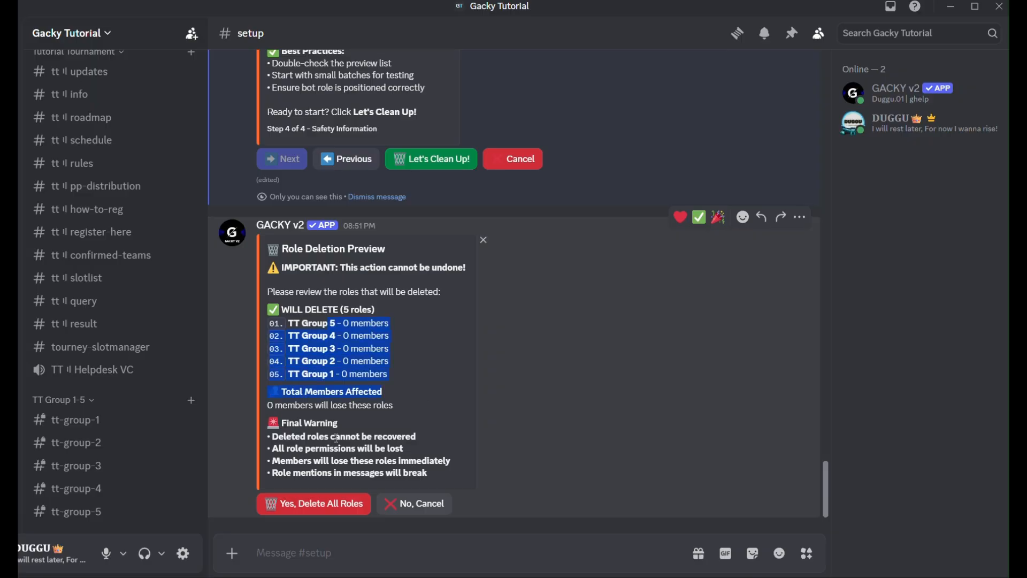
pyautogui.click(322, 505)
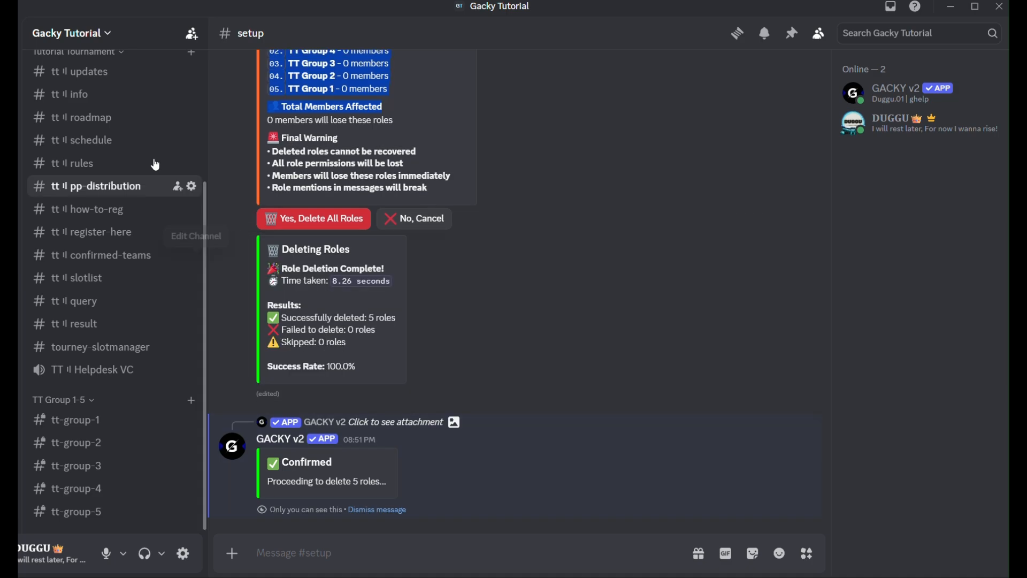
# Check the list of remaining roles in the server settings and return to the setup channel.
pyautogui.click(64, 33)
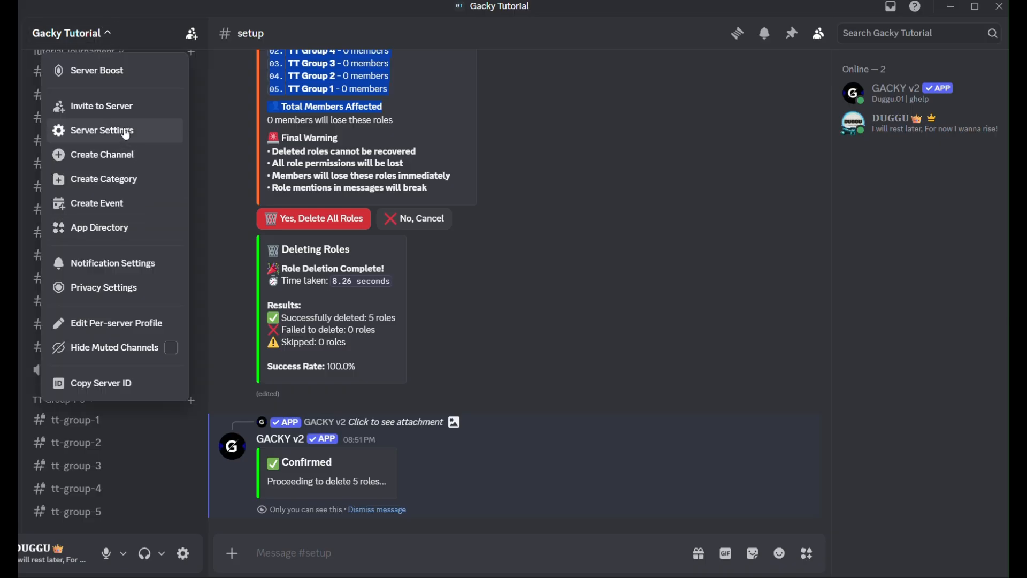
pyautogui.click(126, 133)
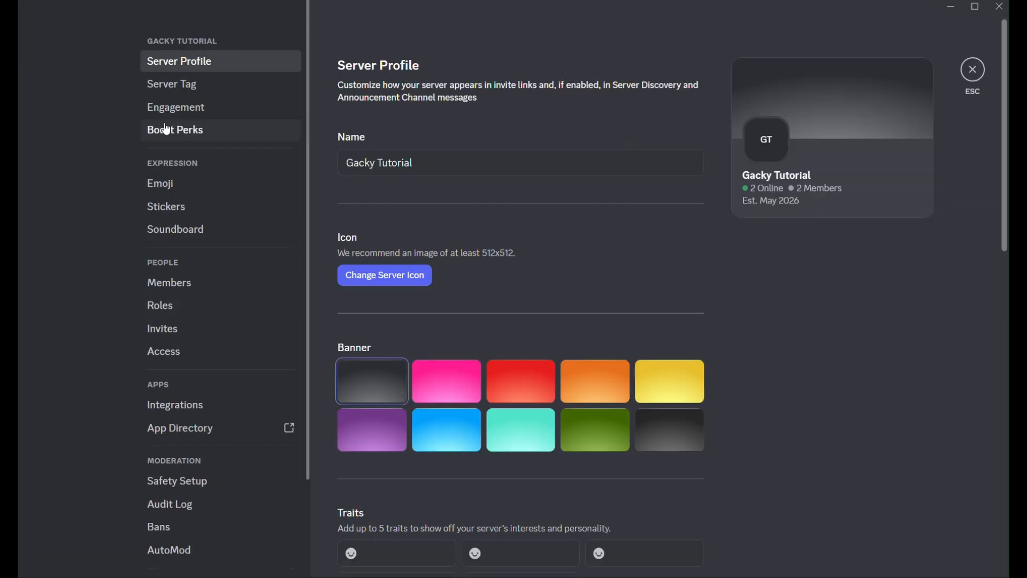
pyautogui.click(187, 289)
pyautogui.click(184, 305)
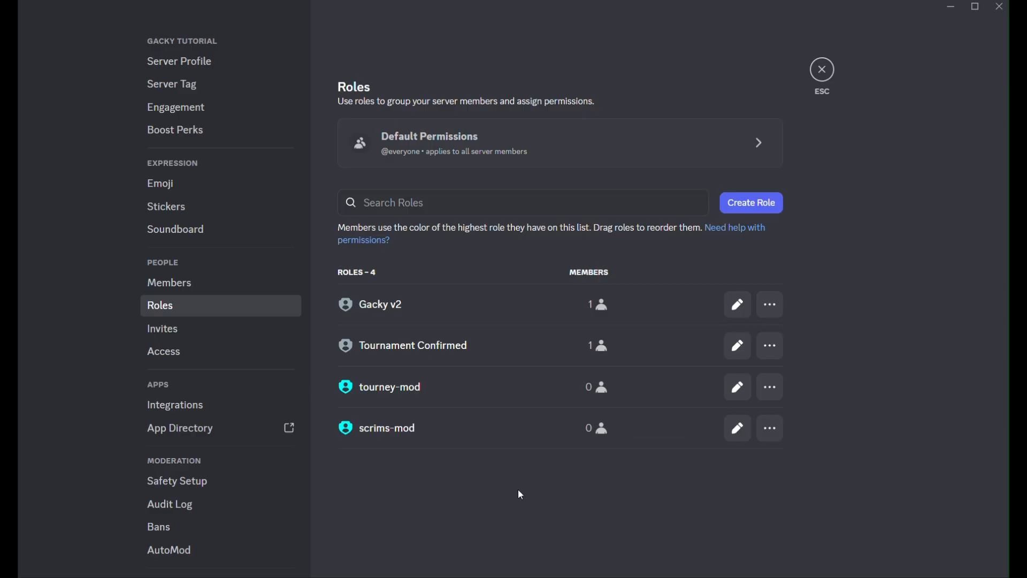
pyautogui.click(824, 73)
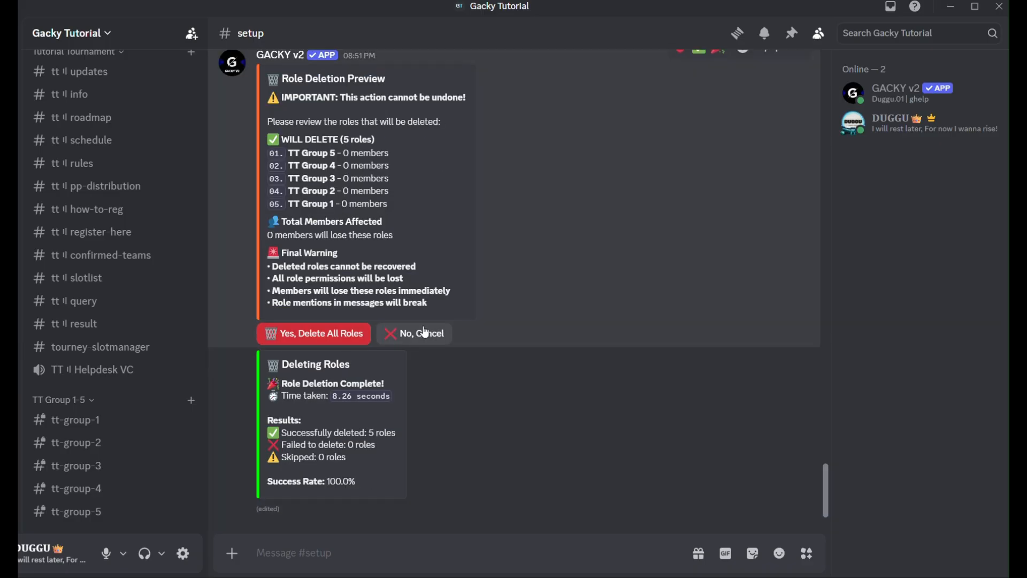
pyautogui.click(416, 333)
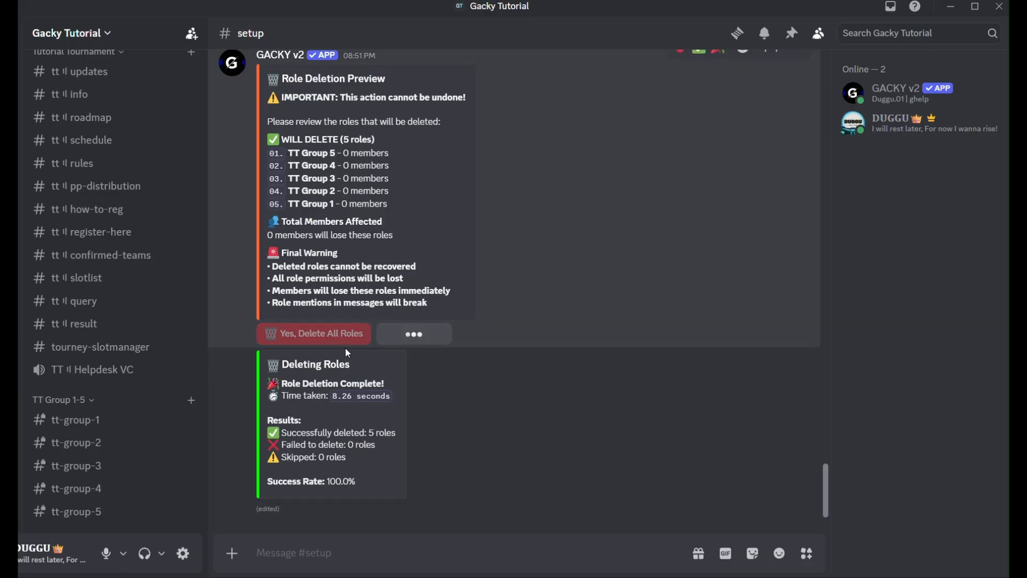
# Delete the Tutorial Tournament category with all its channels using gcategory delete and the copied category ID, confirming the deletion.
pyautogui.scroll(2, 133, 353)
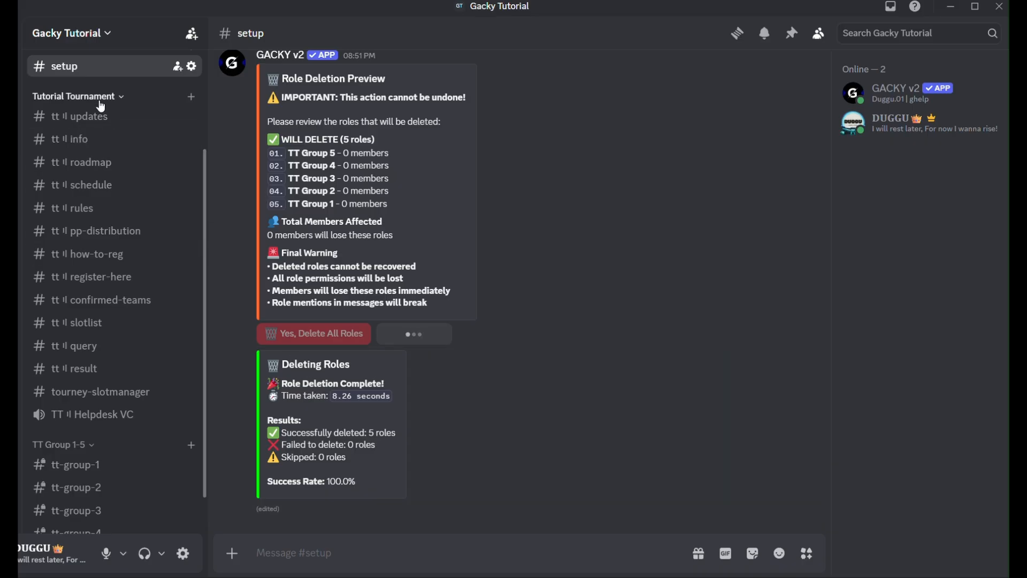
pyautogui.rightClick(91, 97)
pyautogui.click(141, 332)
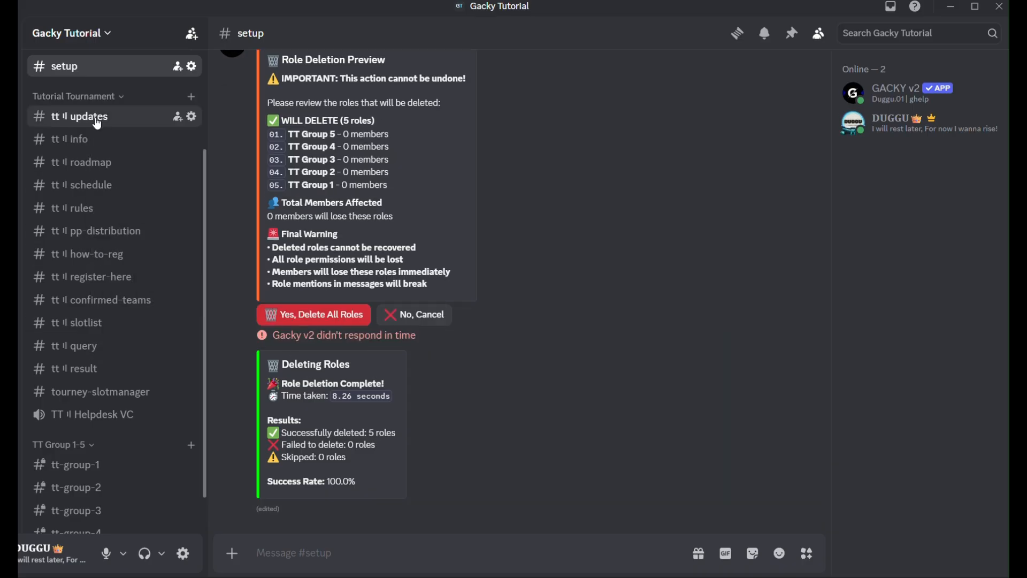
pyautogui.rightClick(92, 97)
pyautogui.click(142, 328)
pyautogui.click(333, 556)
pyautogui.write('g')
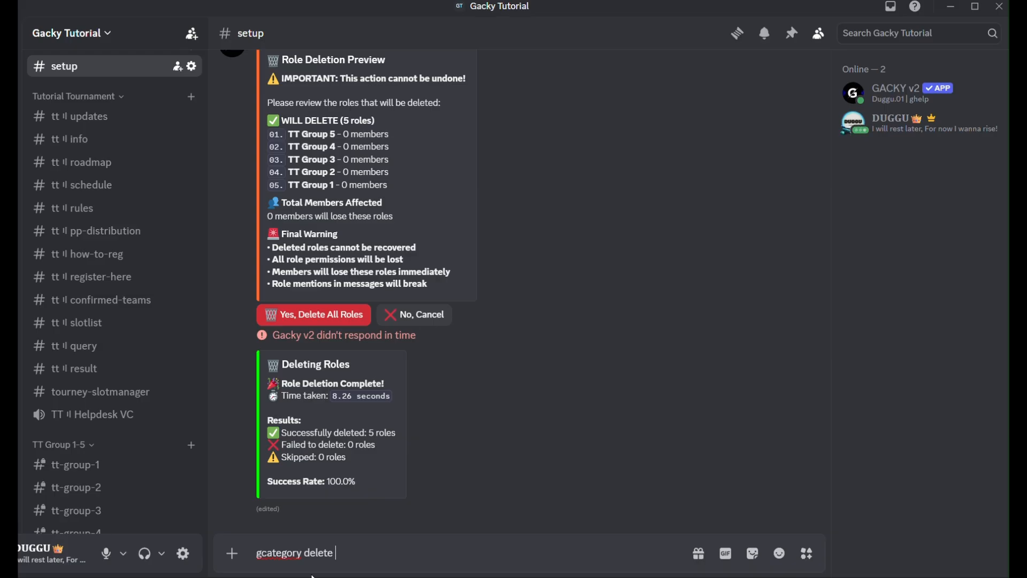
pyautogui.write('category delete')
pyautogui.hotkey('ctrl', 'v')
pyautogui.press('Return')
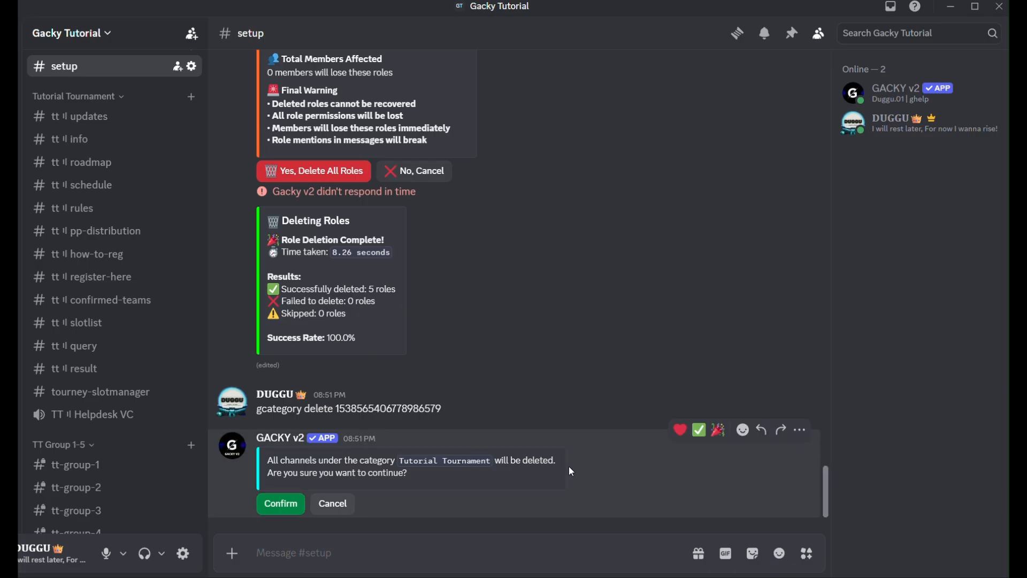
pyautogui.click(294, 505)
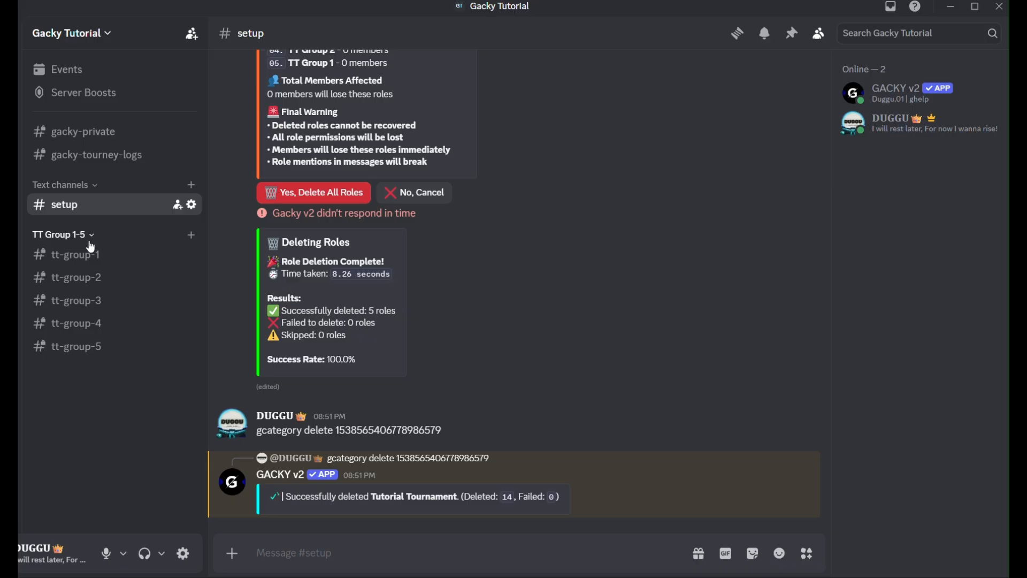
# Delete the TT Group 1-5 category with all its channels using gcategory delete and its copied ID, confirming the deletion.
pyautogui.rightClick(91, 246)
pyautogui.click(198, 509)
pyautogui.write('gcateg')
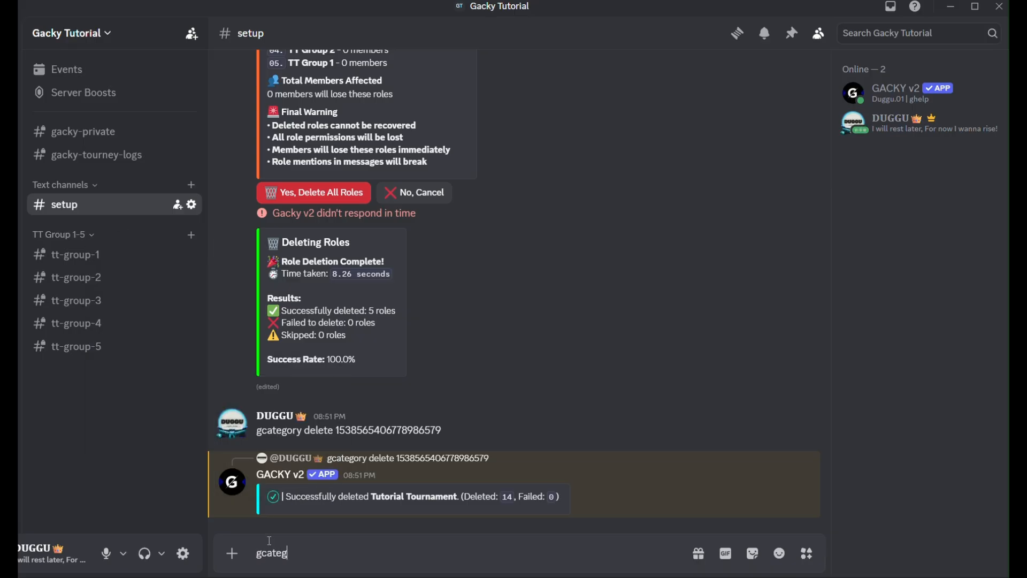
pyautogui.write('ory delete')
pyautogui.hotkey('ctrl', 'v')
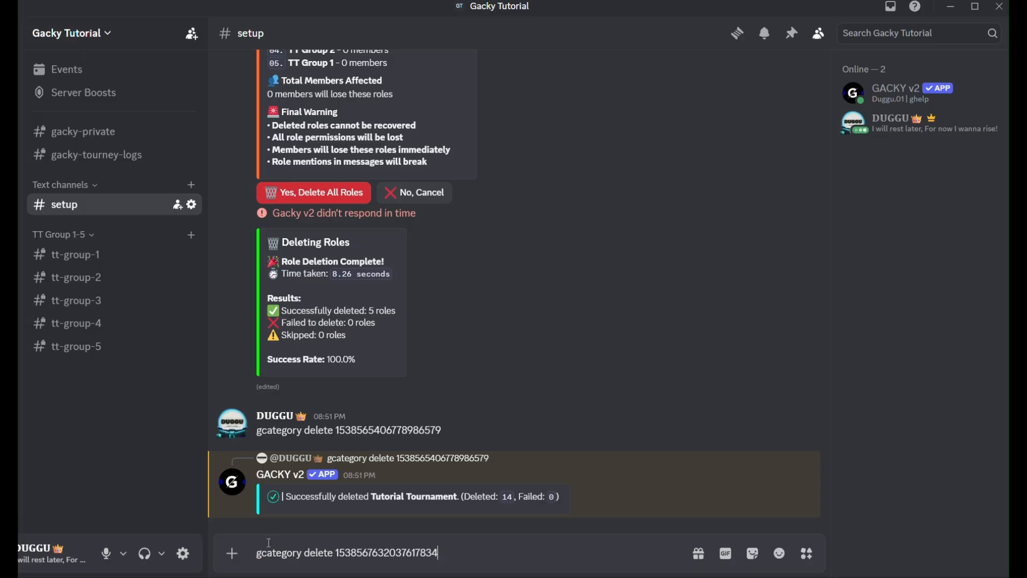
pyautogui.press('Return')
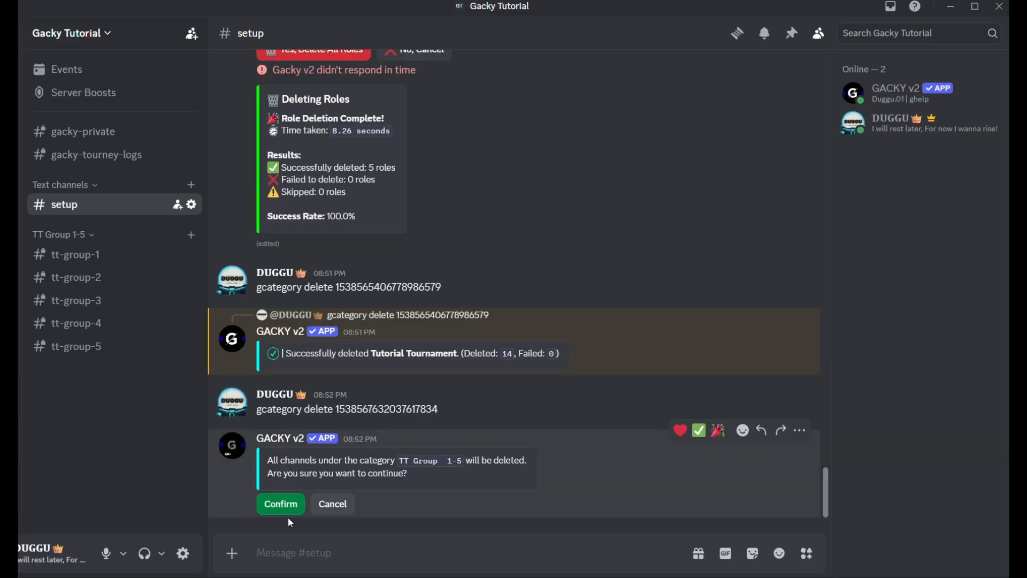
pyautogui.click(295, 511)
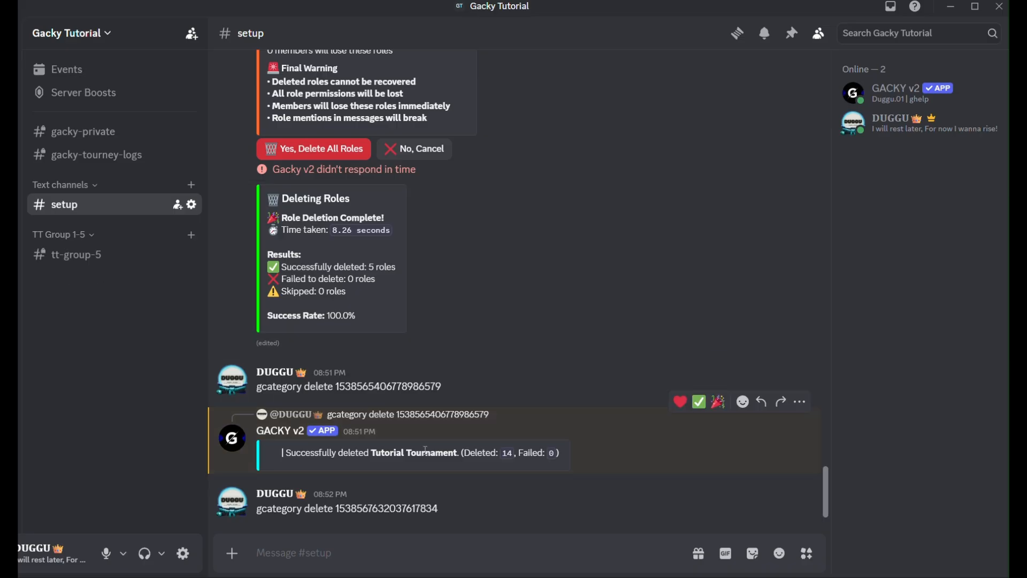
# Look back at the earlier tournament manager message and call up the manager again with gt.
pyautogui.scroll(4, 420, 275)
pyautogui.scroll(12, 371, 315)
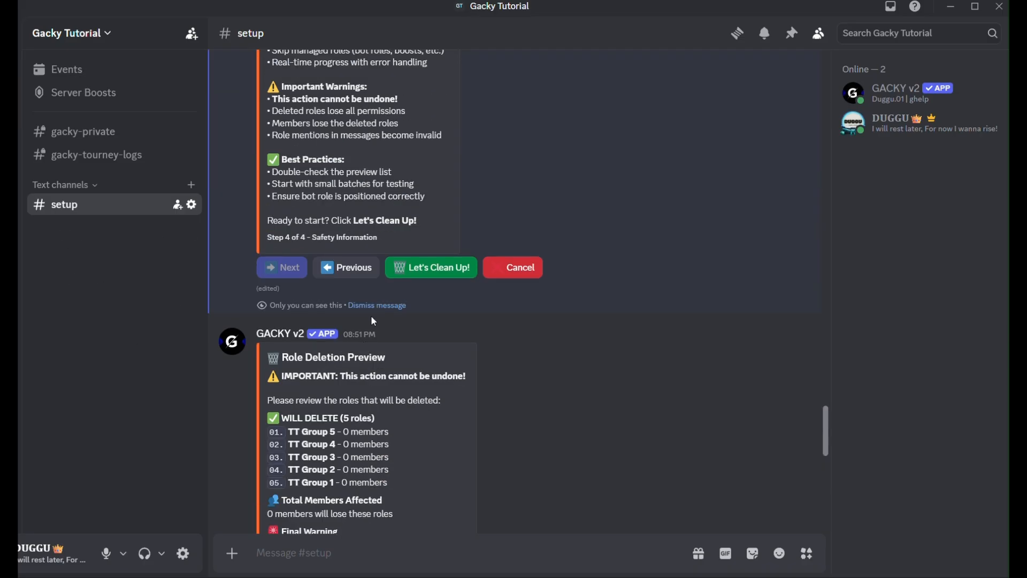
pyautogui.write('g')
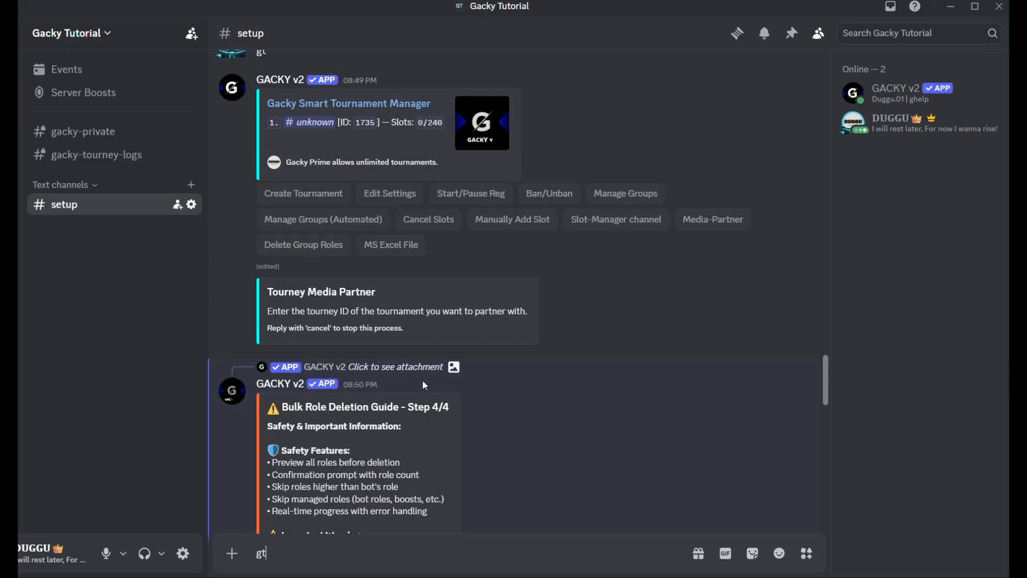
pyautogui.write('t')
pyautogui.press('Return')
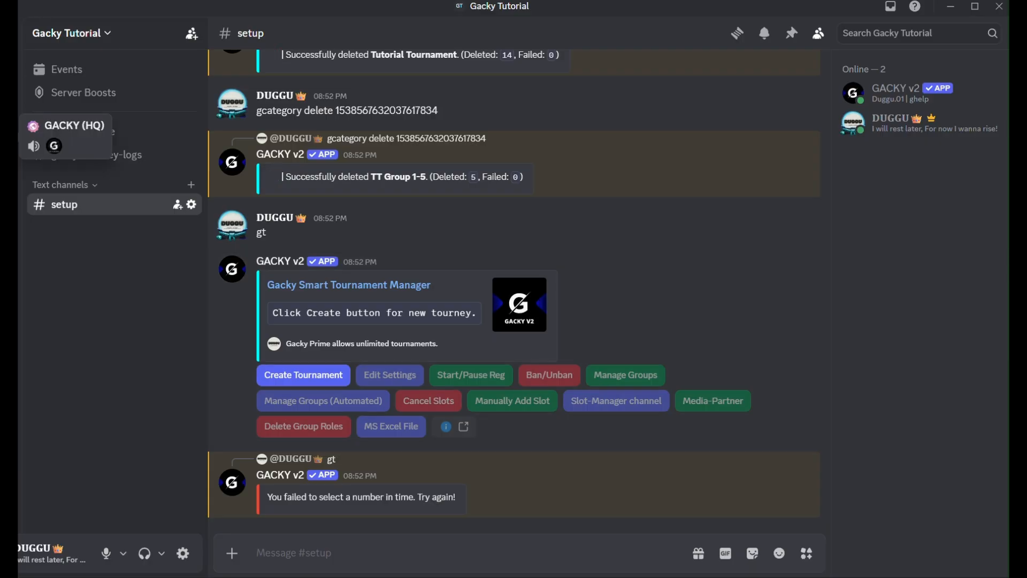
# Switch to the GACKY (HQ) server, open the verify-here channel and view the GACKY v2 bot's full bio with its support server link.
pyautogui.click(16, 126)
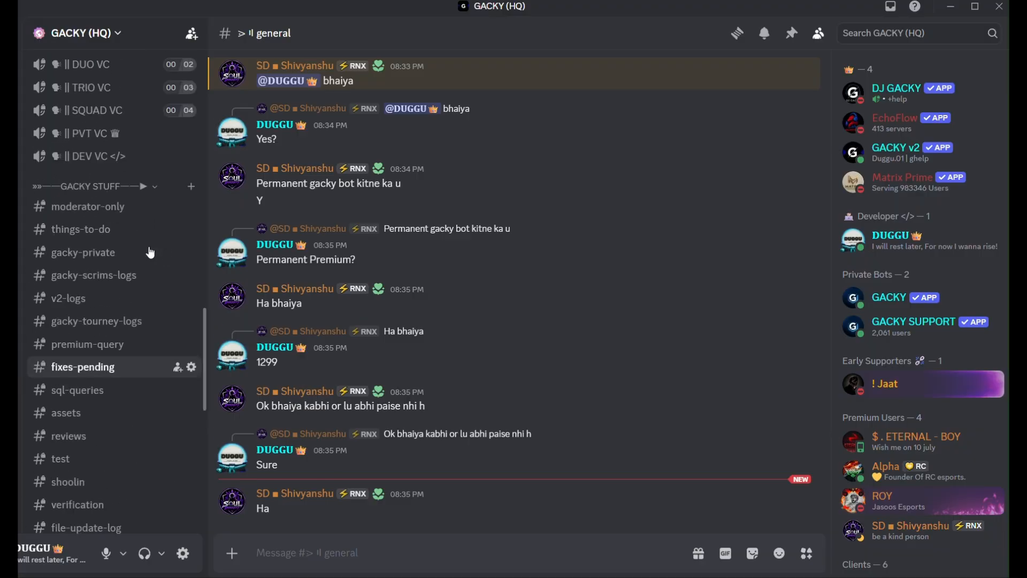
pyautogui.scroll(15, 147, 249)
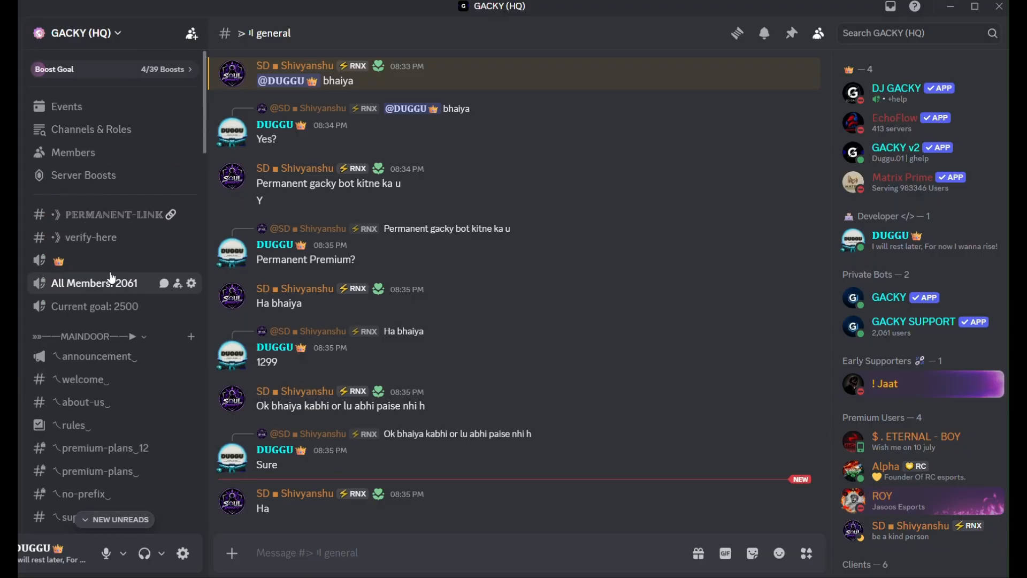
pyautogui.click(115, 239)
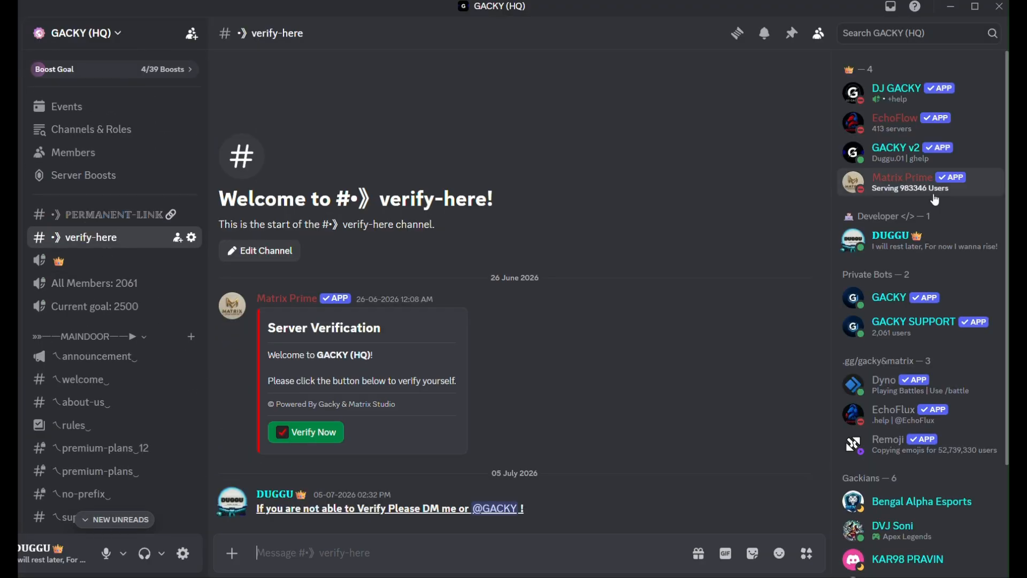
pyautogui.click(896, 152)
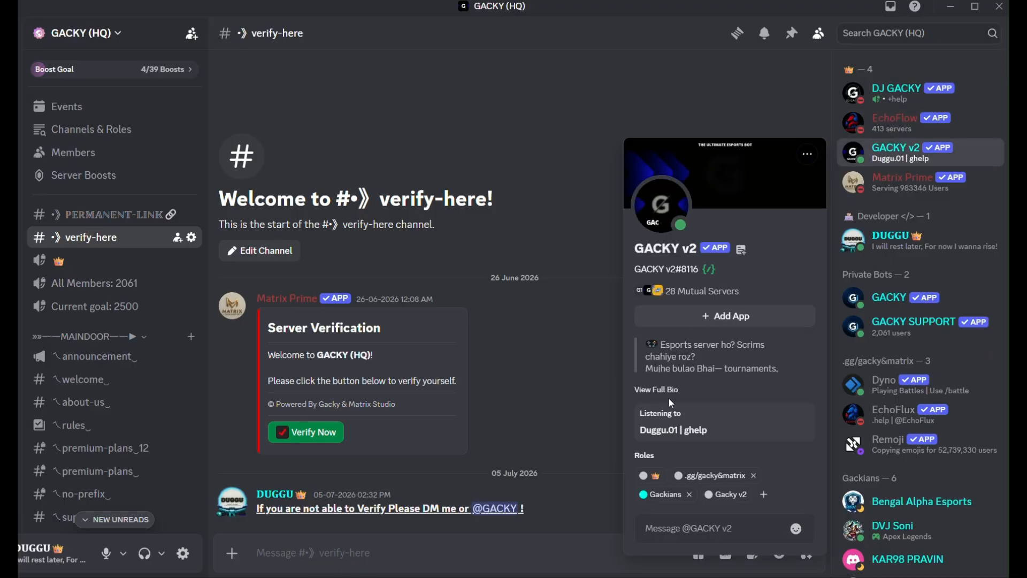
pyautogui.click(668, 397)
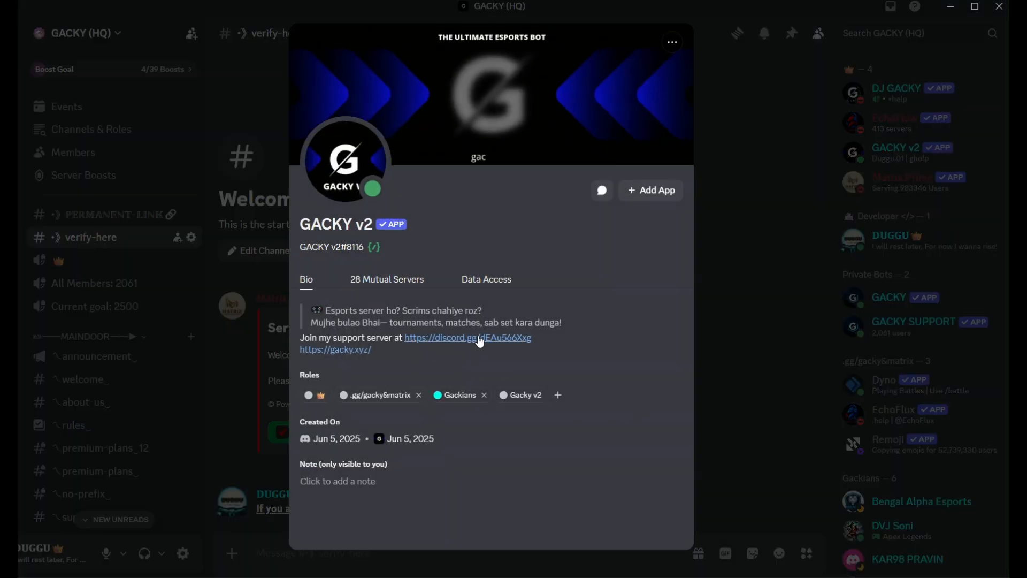
pyautogui.click(800, 313)
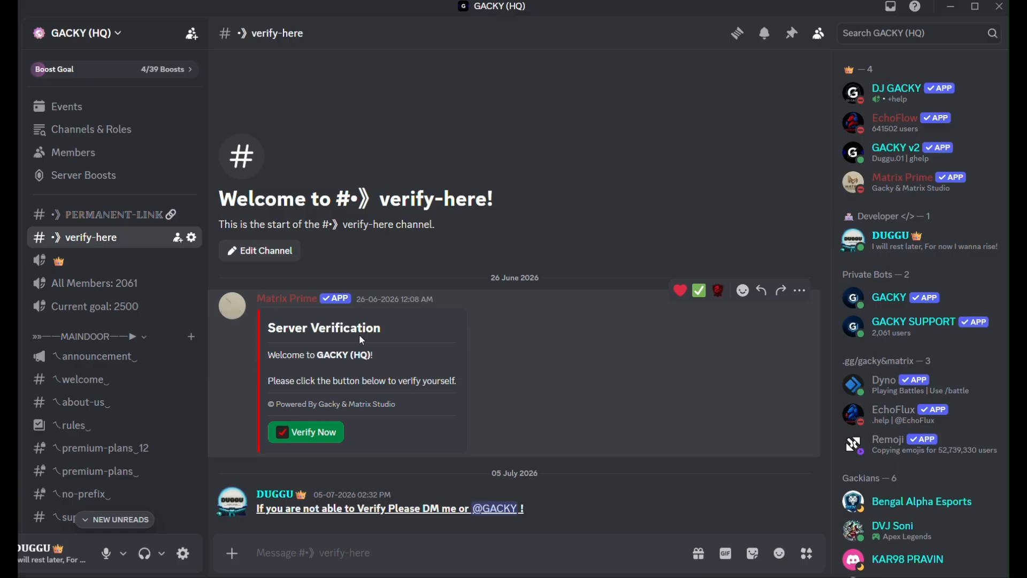
# Browse the PERMANENT-LINK, verify-here and rules channels of the GACKY (HQ) server.
pyautogui.click(111, 222)
pyautogui.click(107, 243)
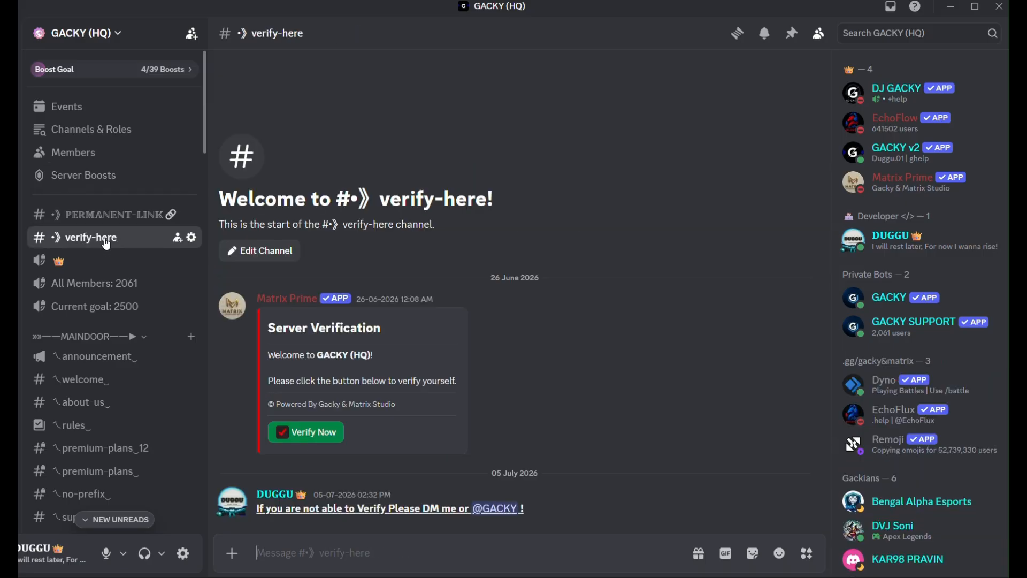
pyautogui.click(107, 219)
pyautogui.scroll(-3, 107, 252)
pyautogui.click(107, 245)
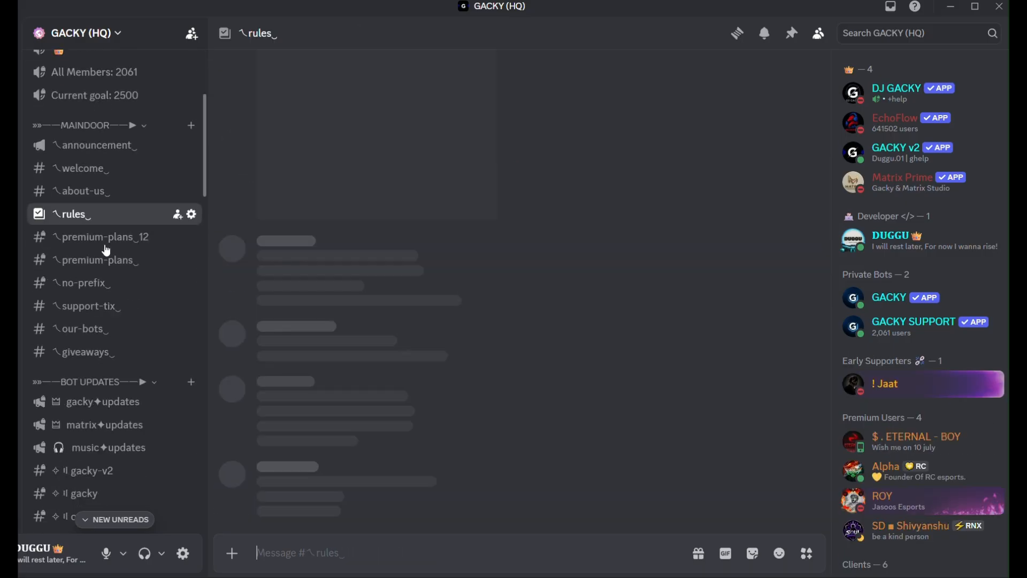
# Look through the support-chat, general and announcement channels of the GACKY (HQ) server.
pyautogui.scroll(-6, 103, 236)
pyautogui.click(96, 306)
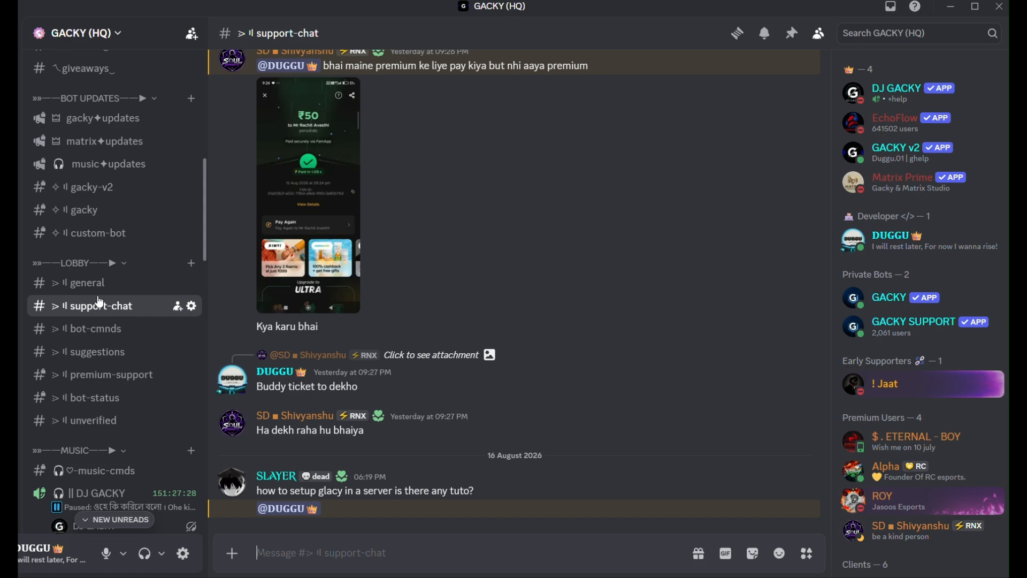
pyautogui.click(97, 282)
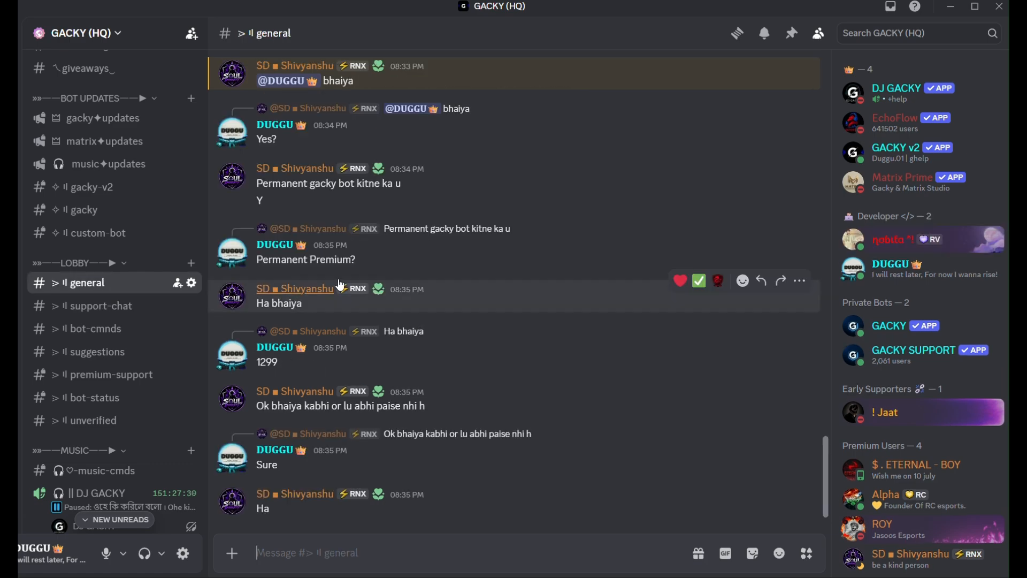
pyautogui.scroll(6, 136, 236)
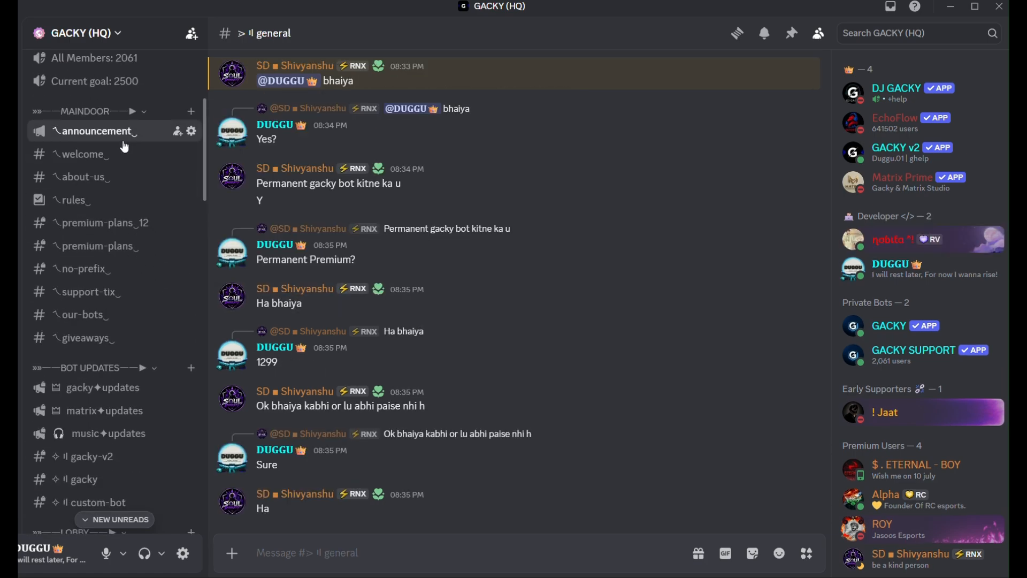
pyautogui.click(149, 134)
pyautogui.scroll(5, 420, 345)
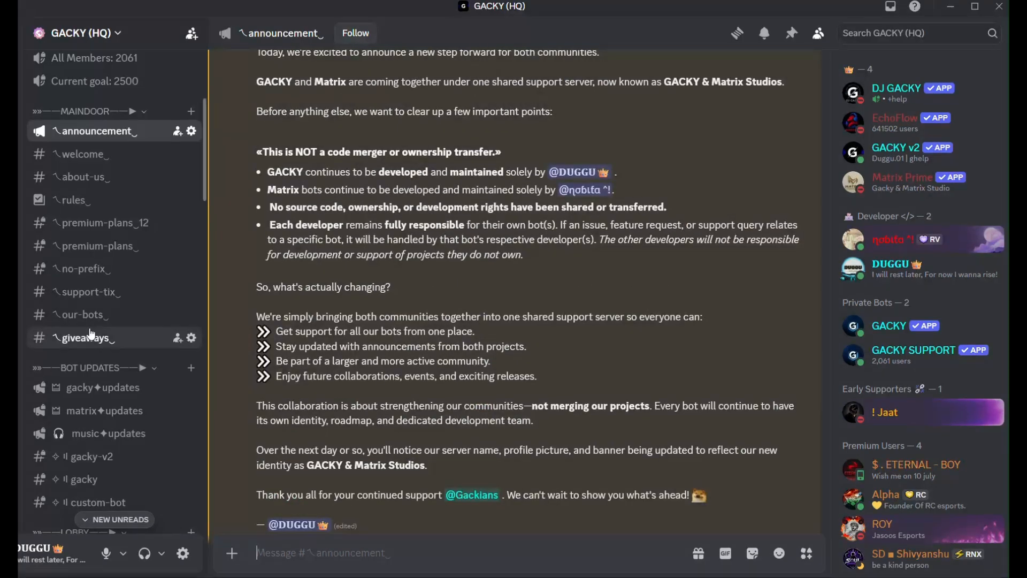
# Read the Gacky Bot update post in the gacky updates channel, then return to the Gacky Tutorial server's setup channel.
pyautogui.click(99, 388)
pyautogui.scroll(15, 437, 398)
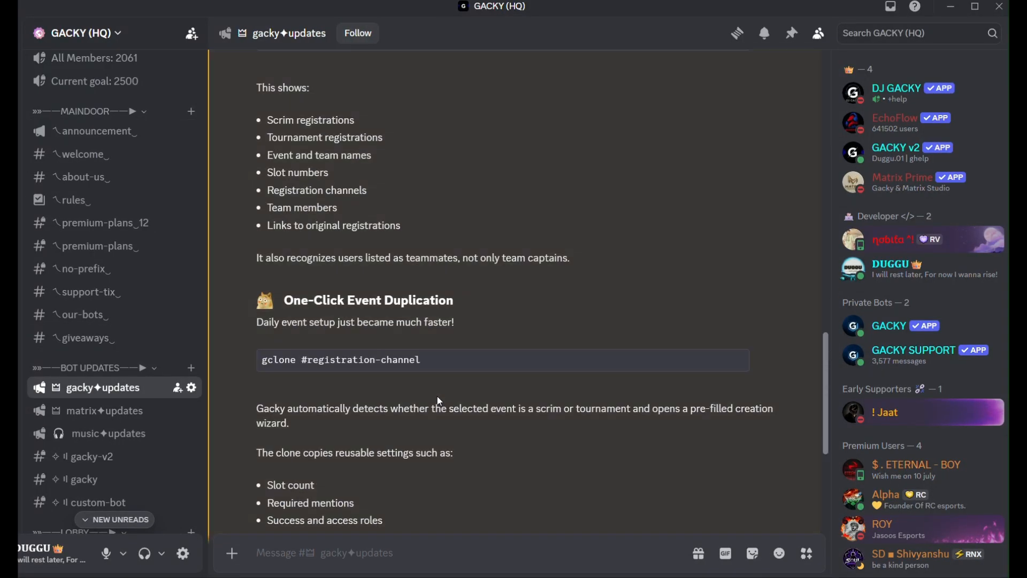
pyautogui.scroll(-15, 437, 401)
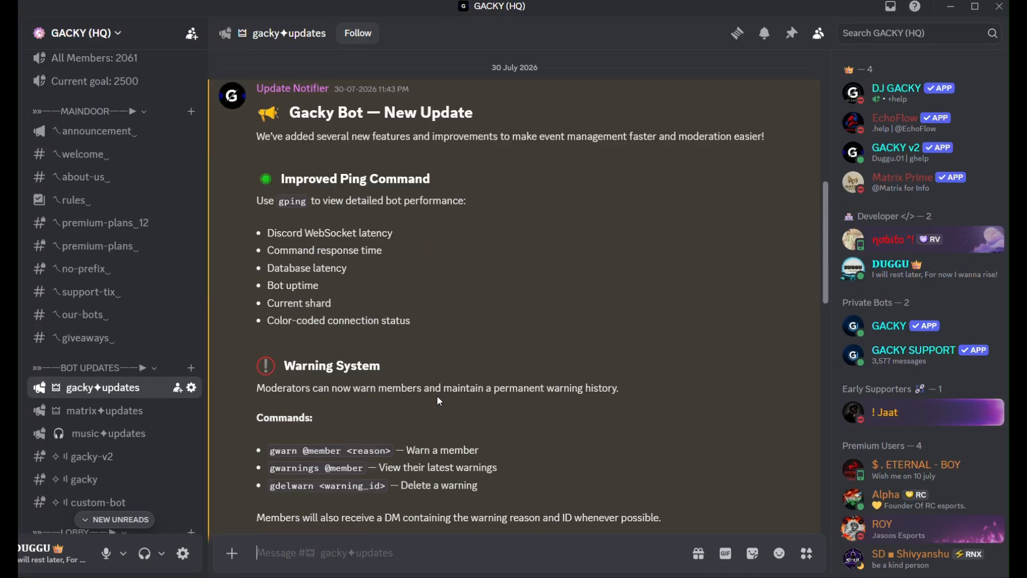
pyautogui.scroll(-4, 155, 281)
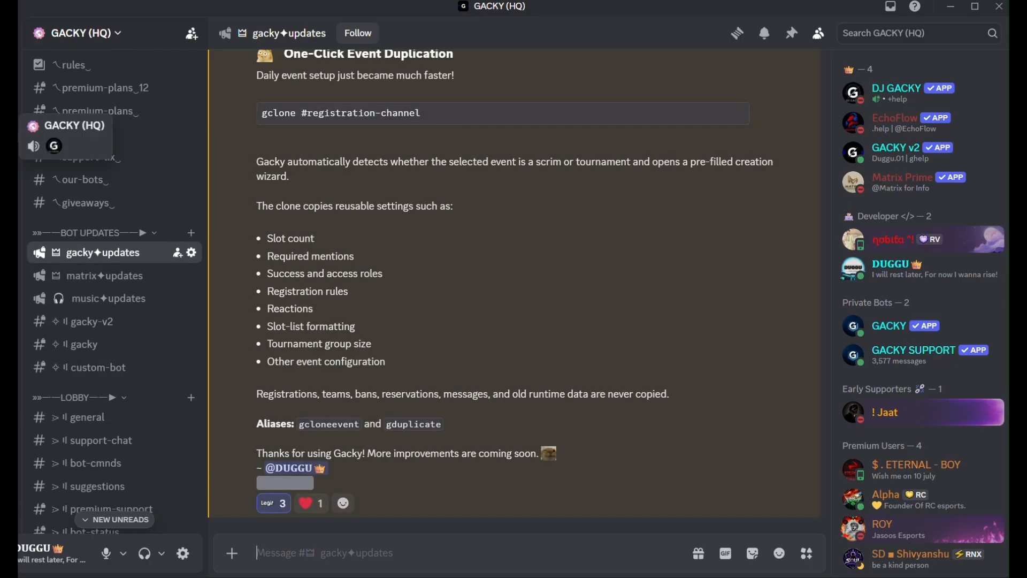
pyautogui.click(8, 131)
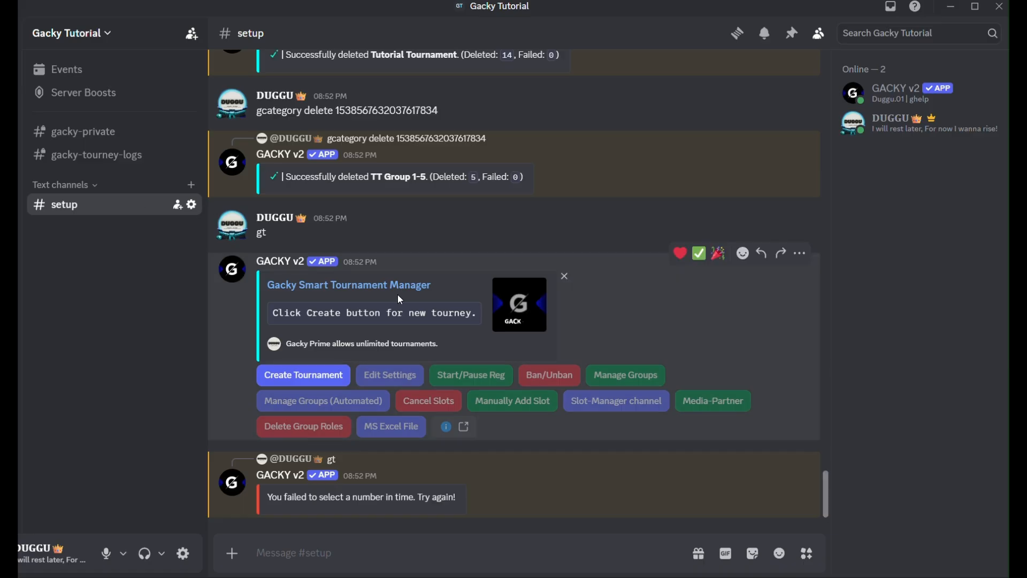